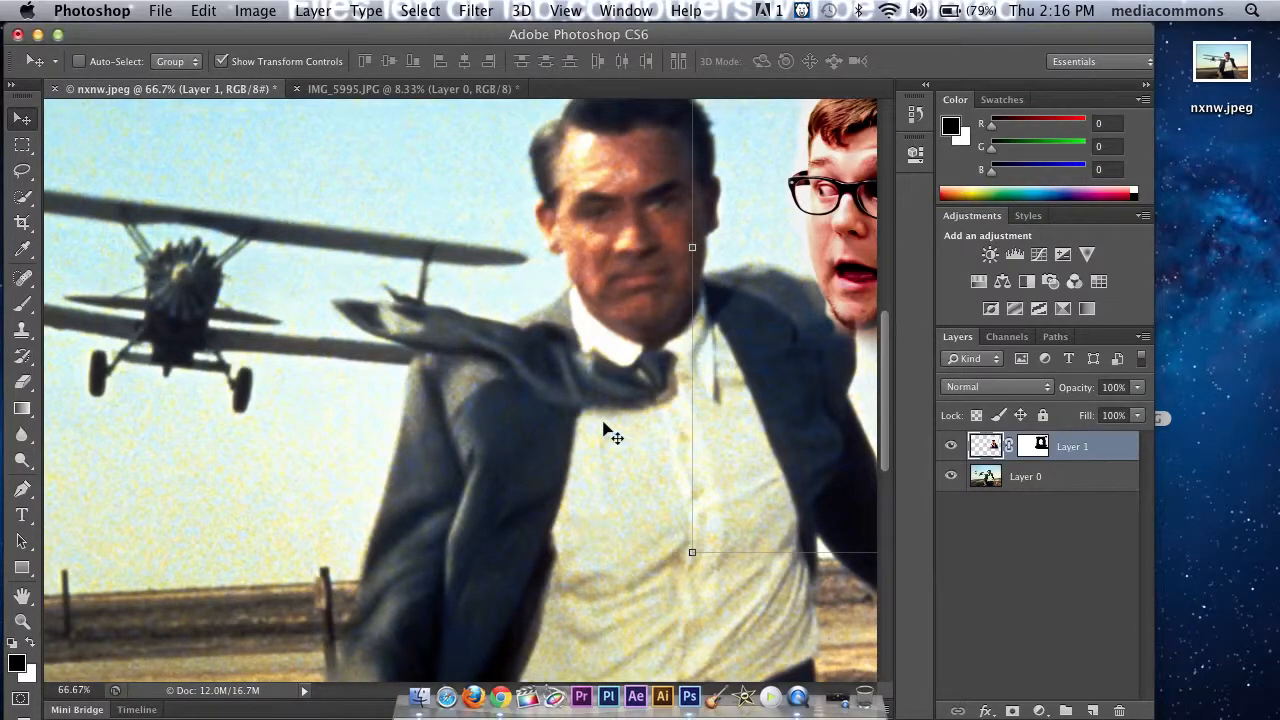
Step: Apply a Motion Blur with an angle of 0° and a distance of 5 pixels to the cutout head on Layer 1
drag(530, 300, 241, 349)
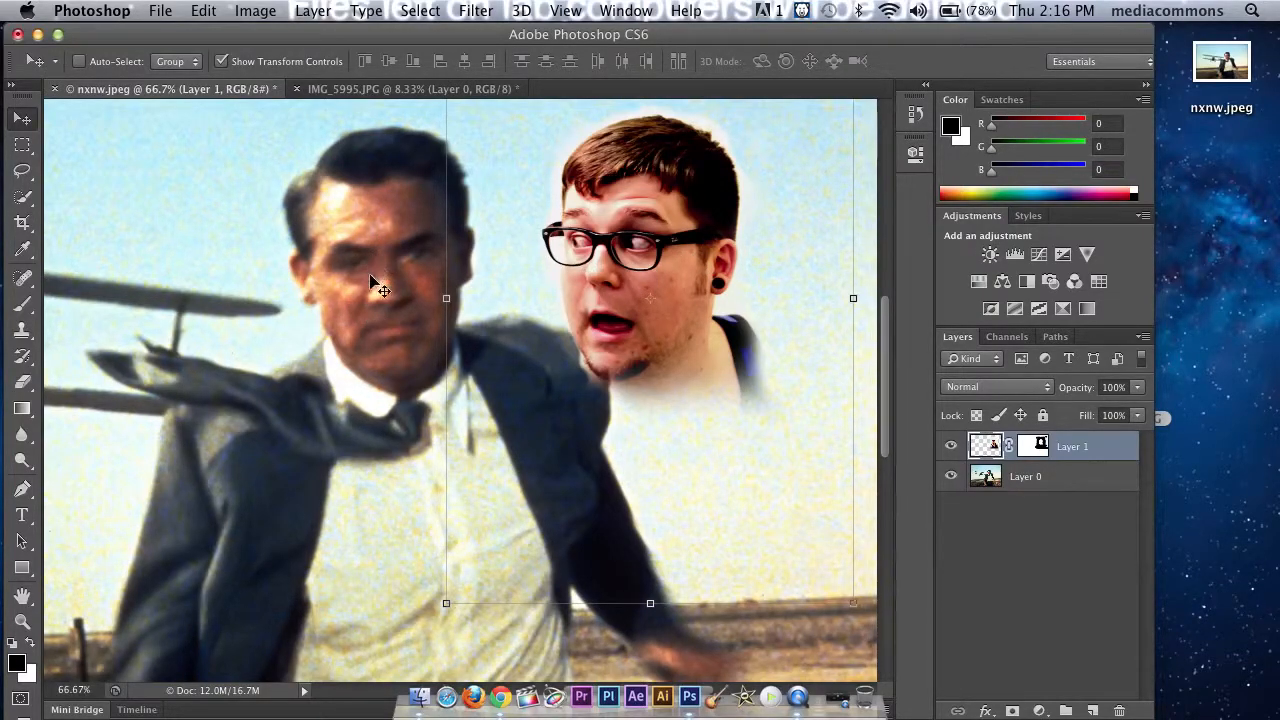
click(476, 10)
mouse_move(484, 243)
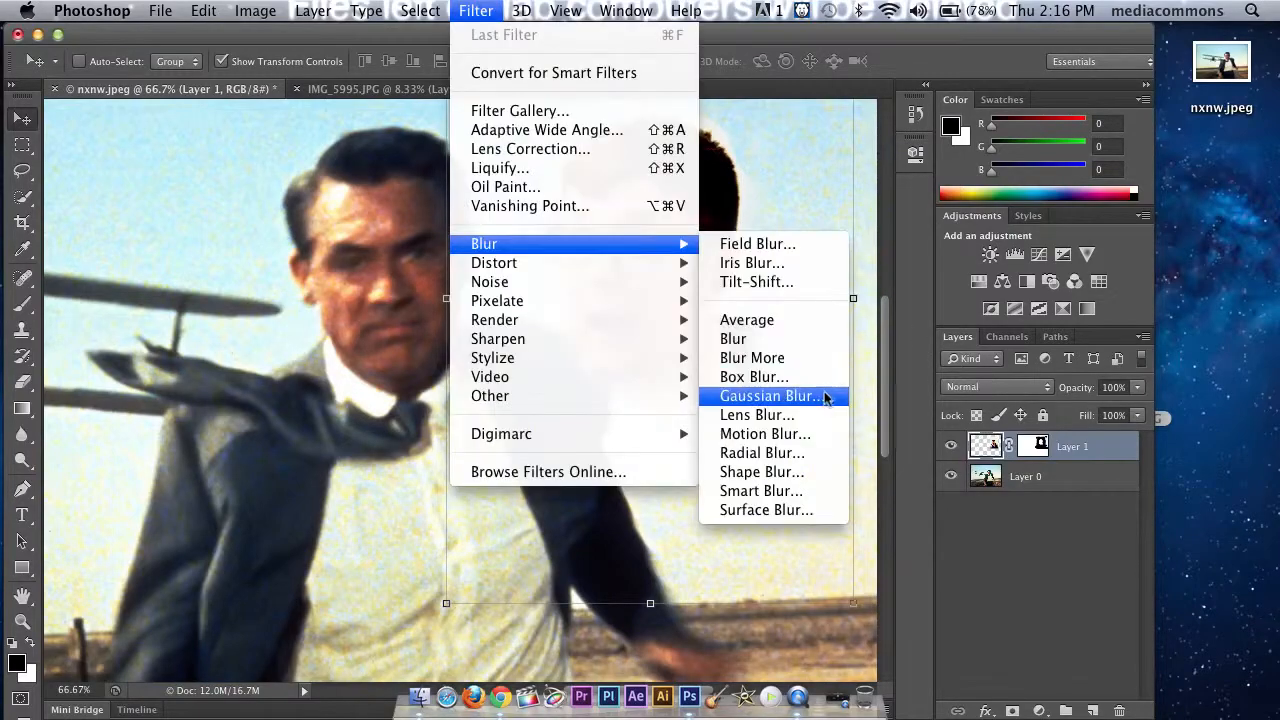
click(764, 434)
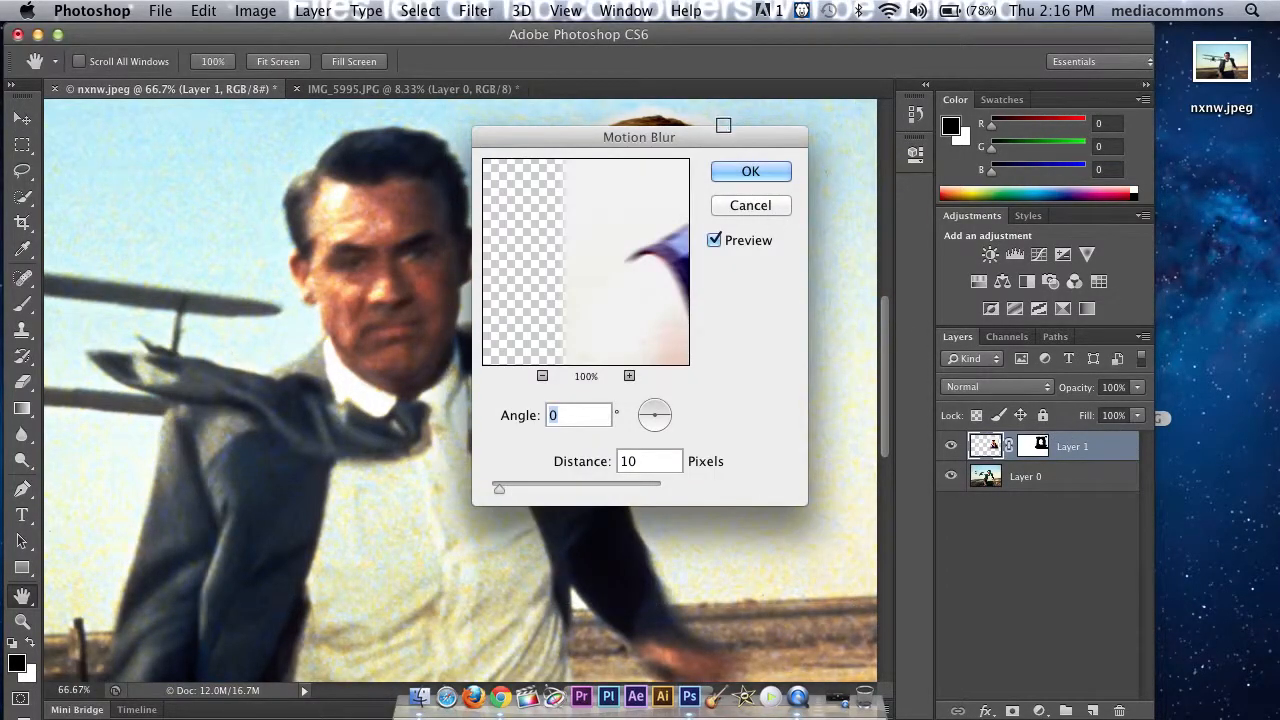
drag(489, 139, 623, 401)
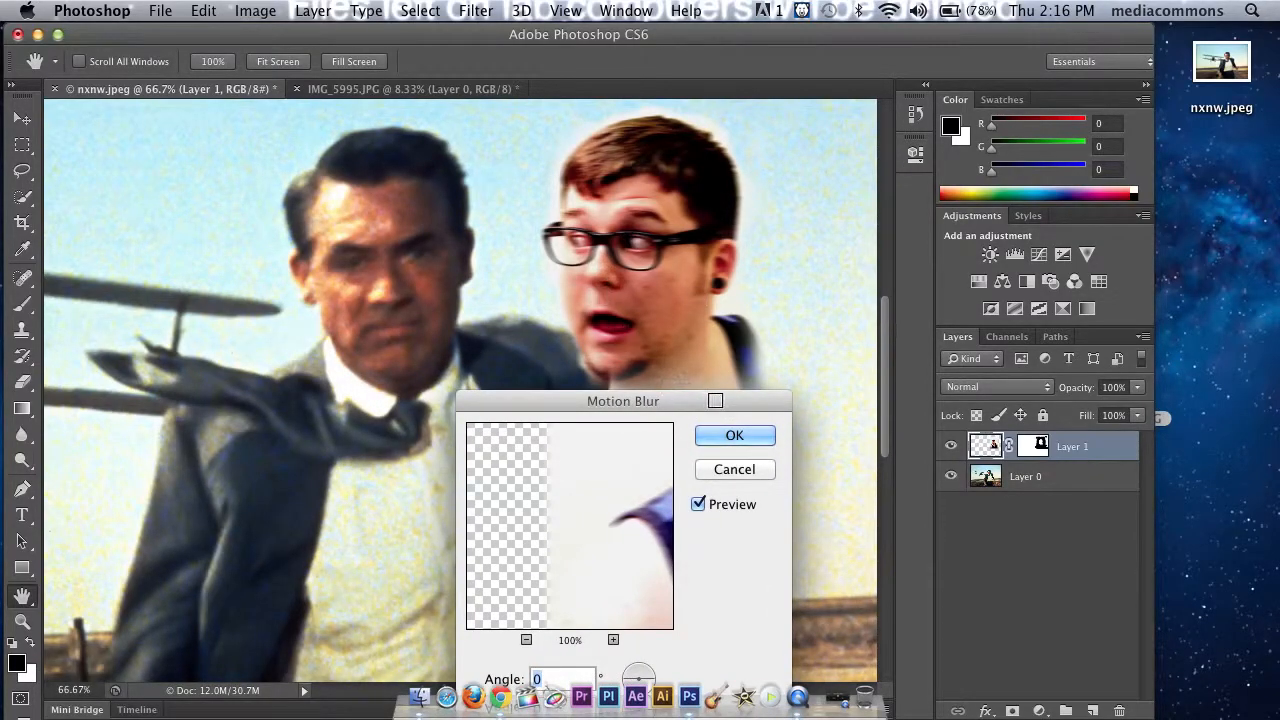
drag(686, 402, 868, 297)
drag(665, 647, 661, 652)
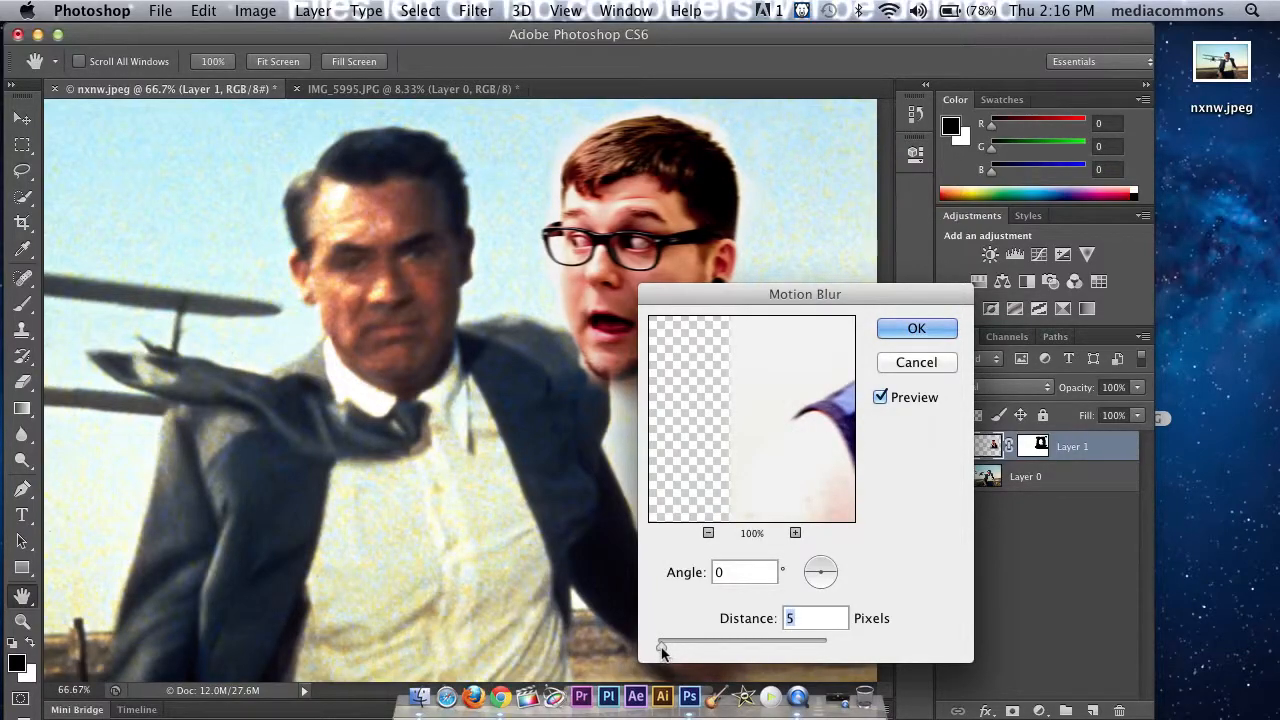
click(913, 328)
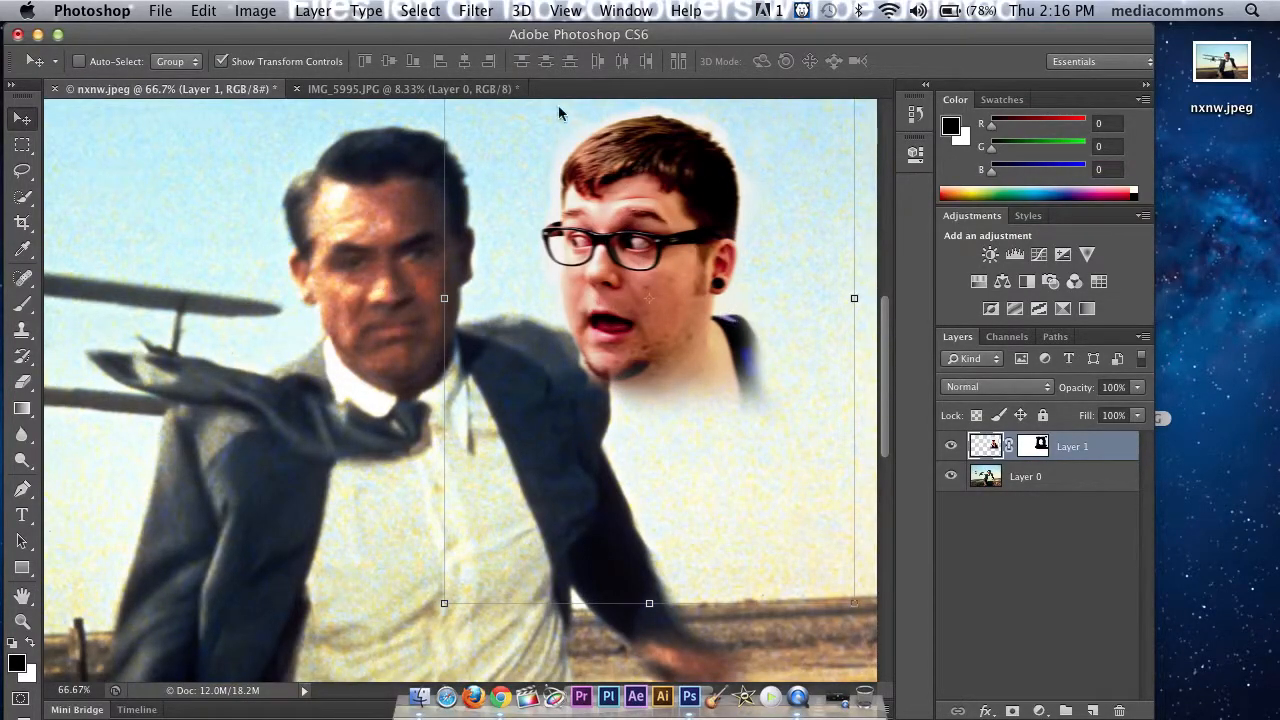
Step: Copy a rectangular area of open sky above the plane from Layer 0
drag(886, 335, 884, 270)
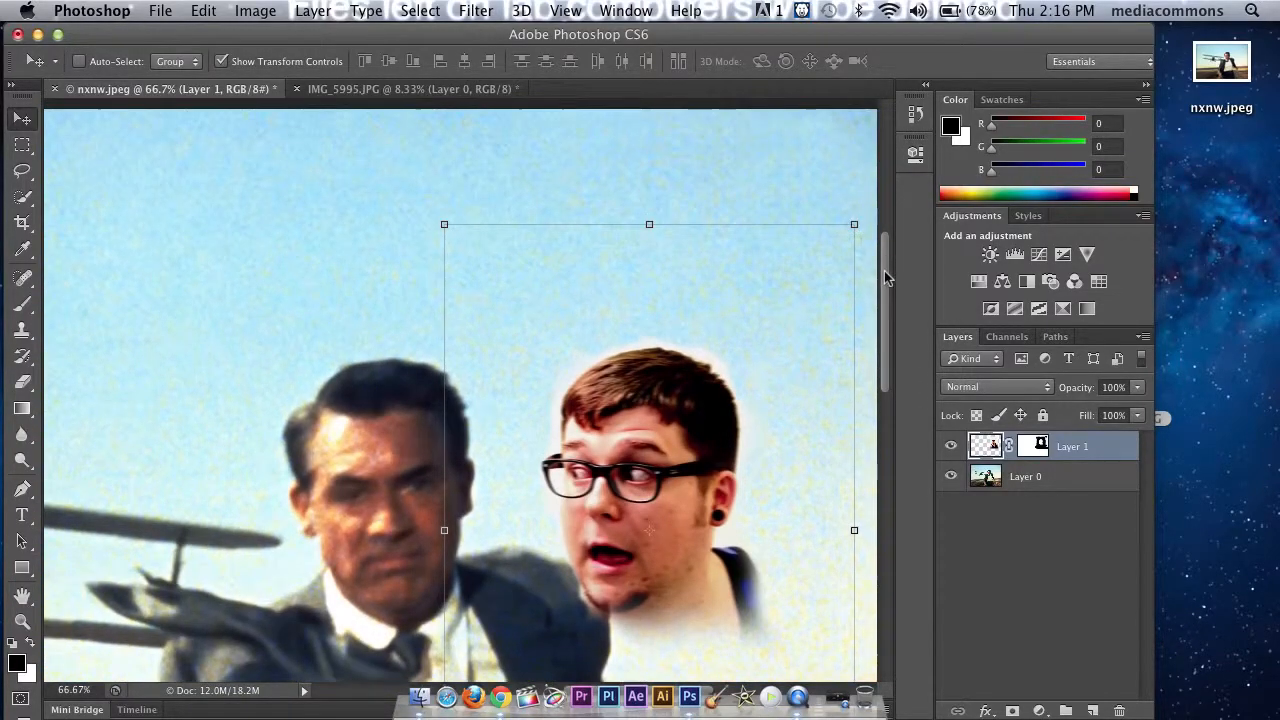
click(992, 478)
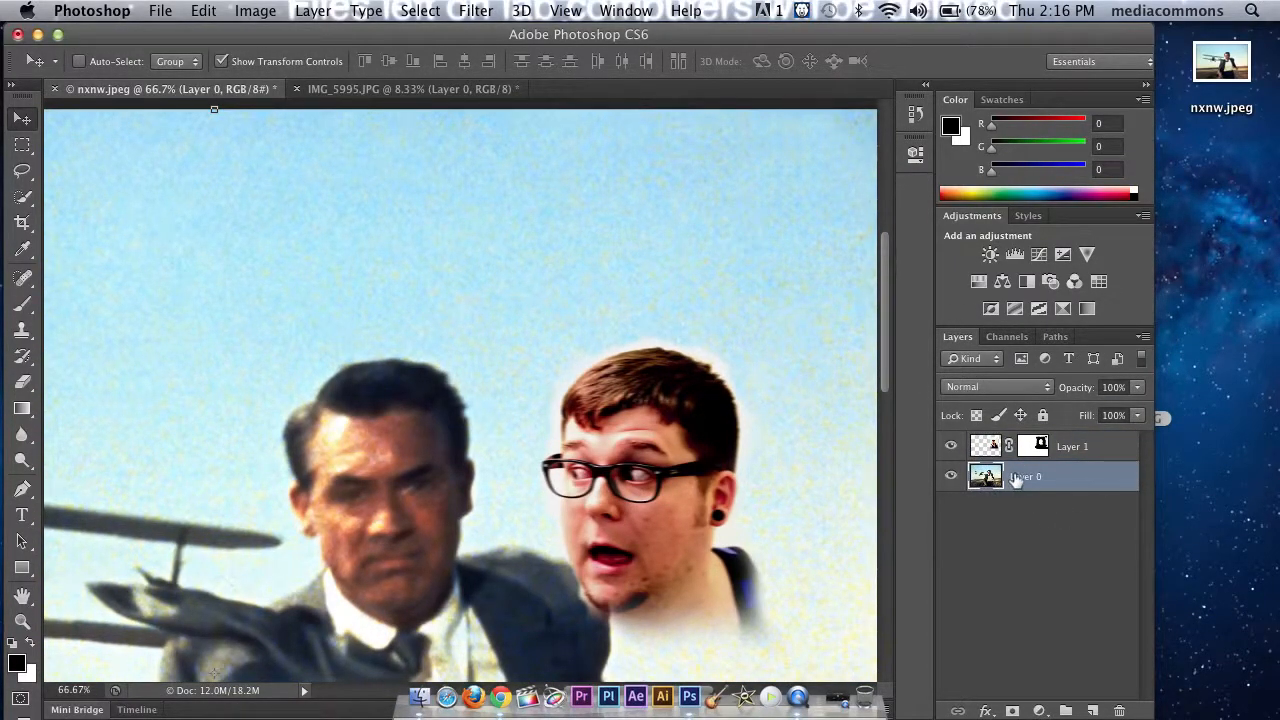
click(23, 146)
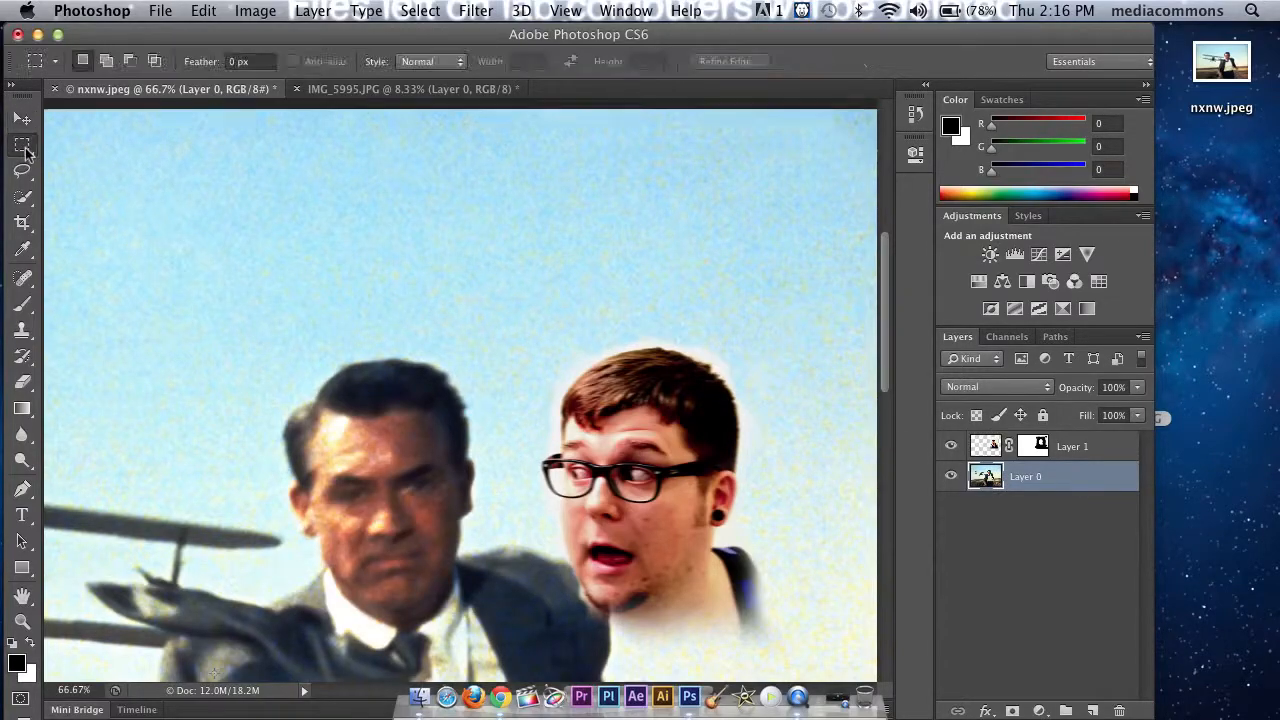
drag(101, 165, 283, 375)
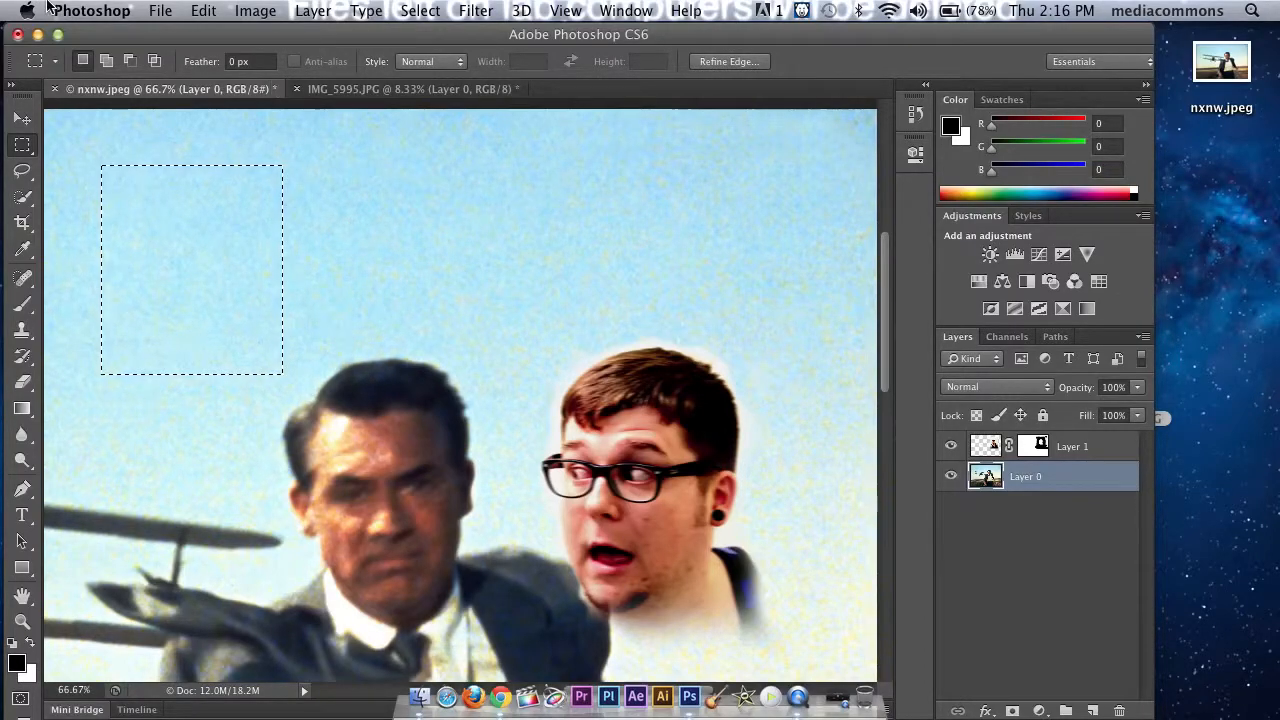
click(210, 11)
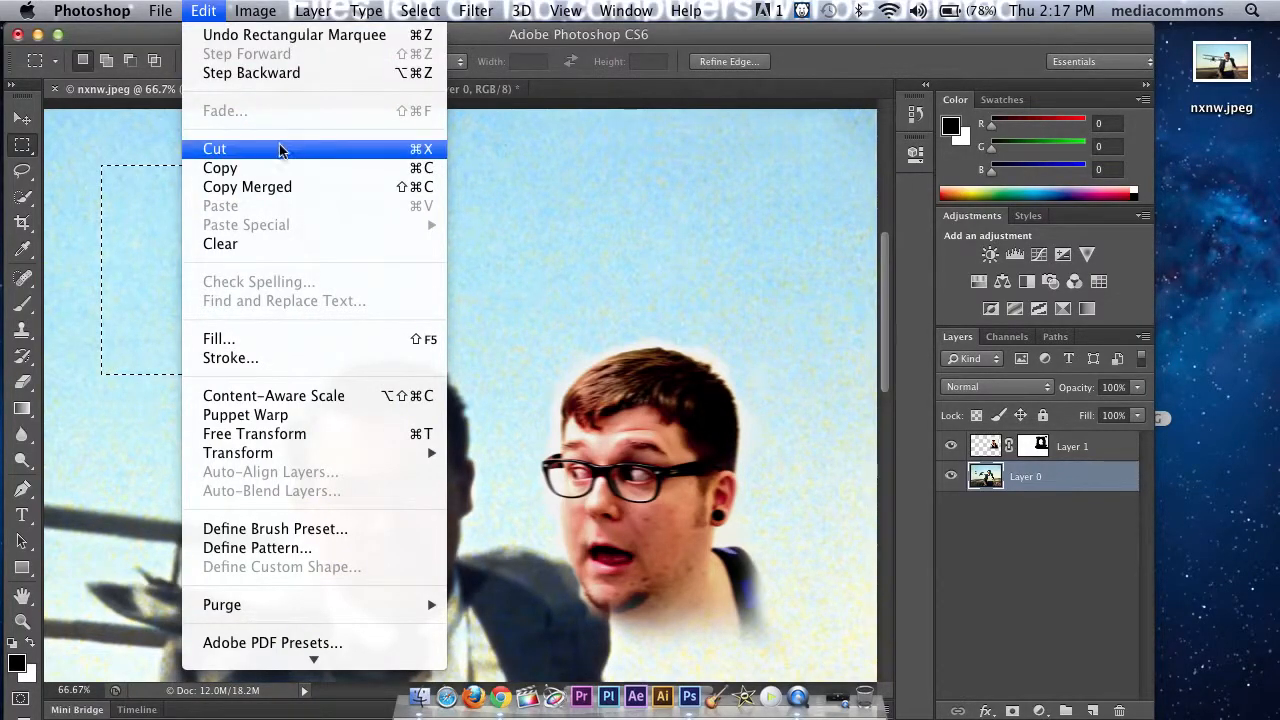
click(258, 170)
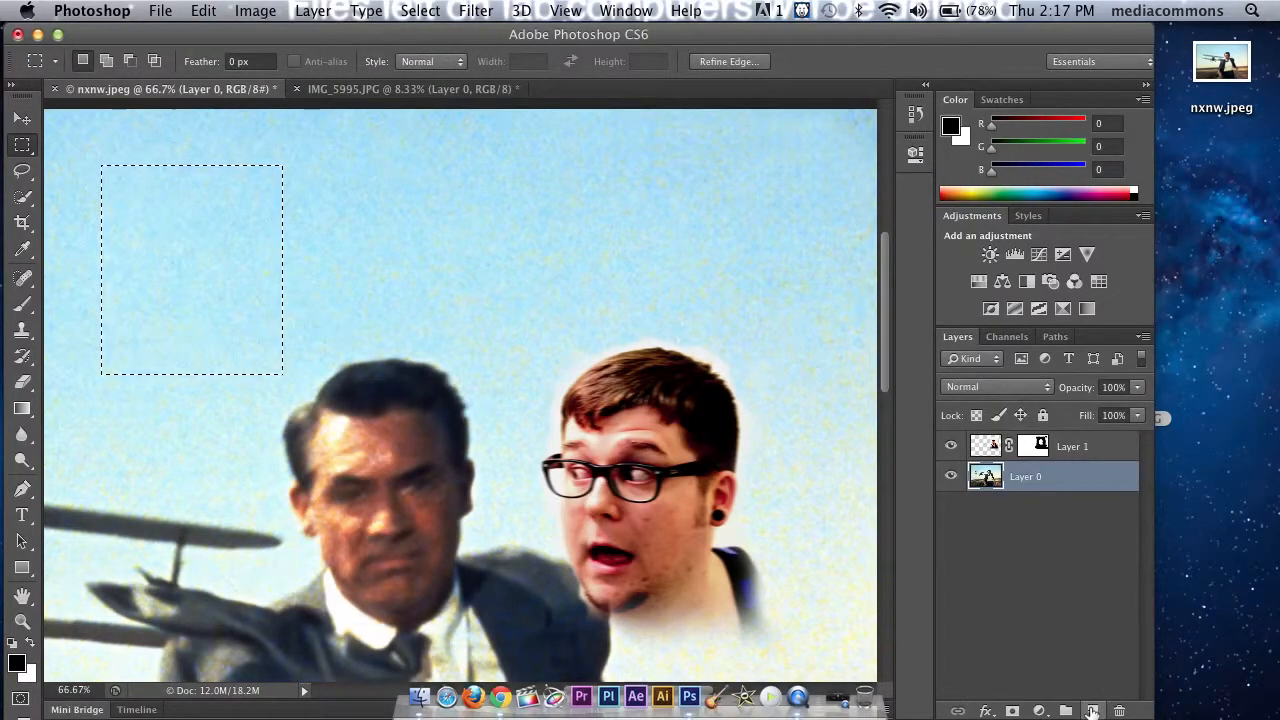
Step: Create a new layer above Layer 1 and paste the copied sky into it
click(1092, 710)
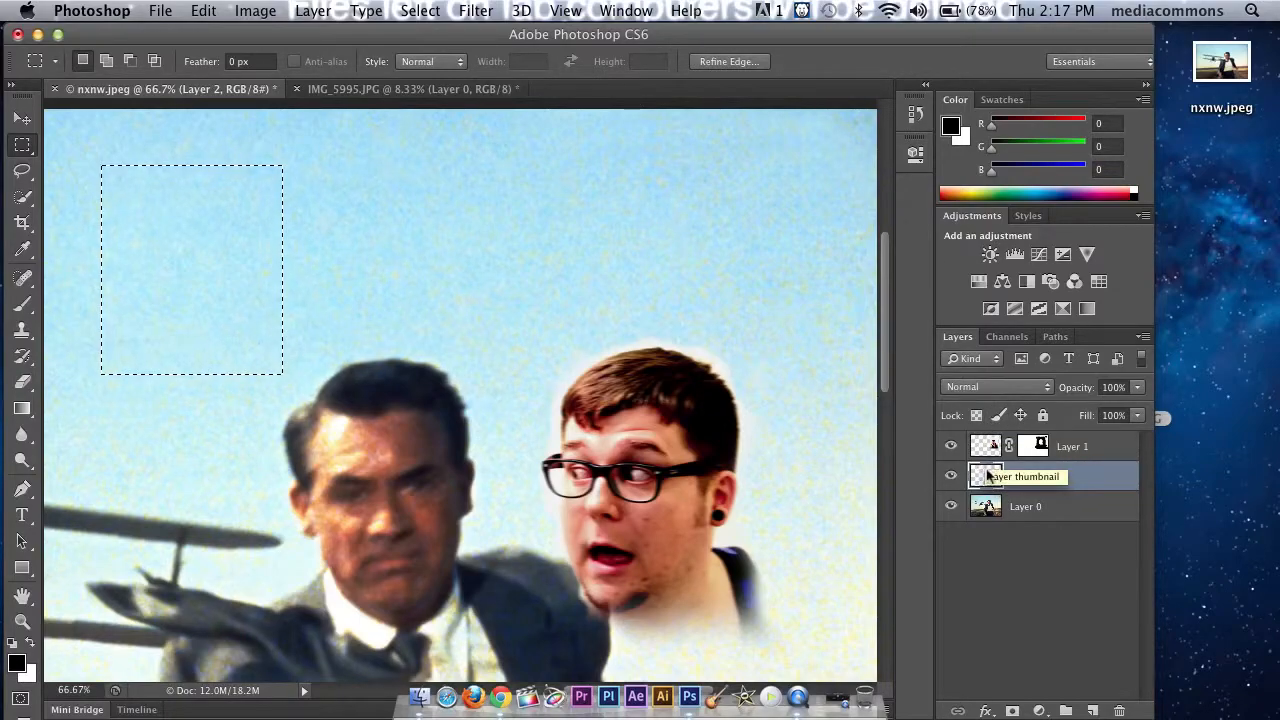
drag(986, 479, 988, 445)
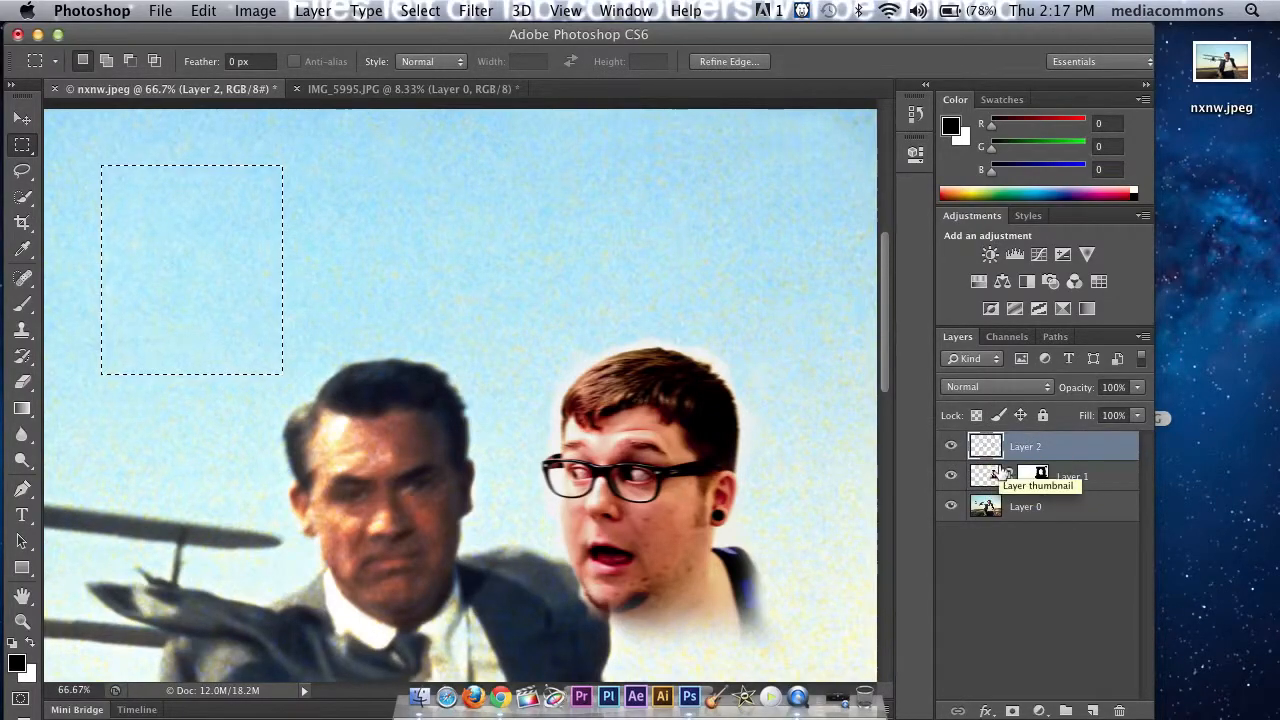
key(super+d)
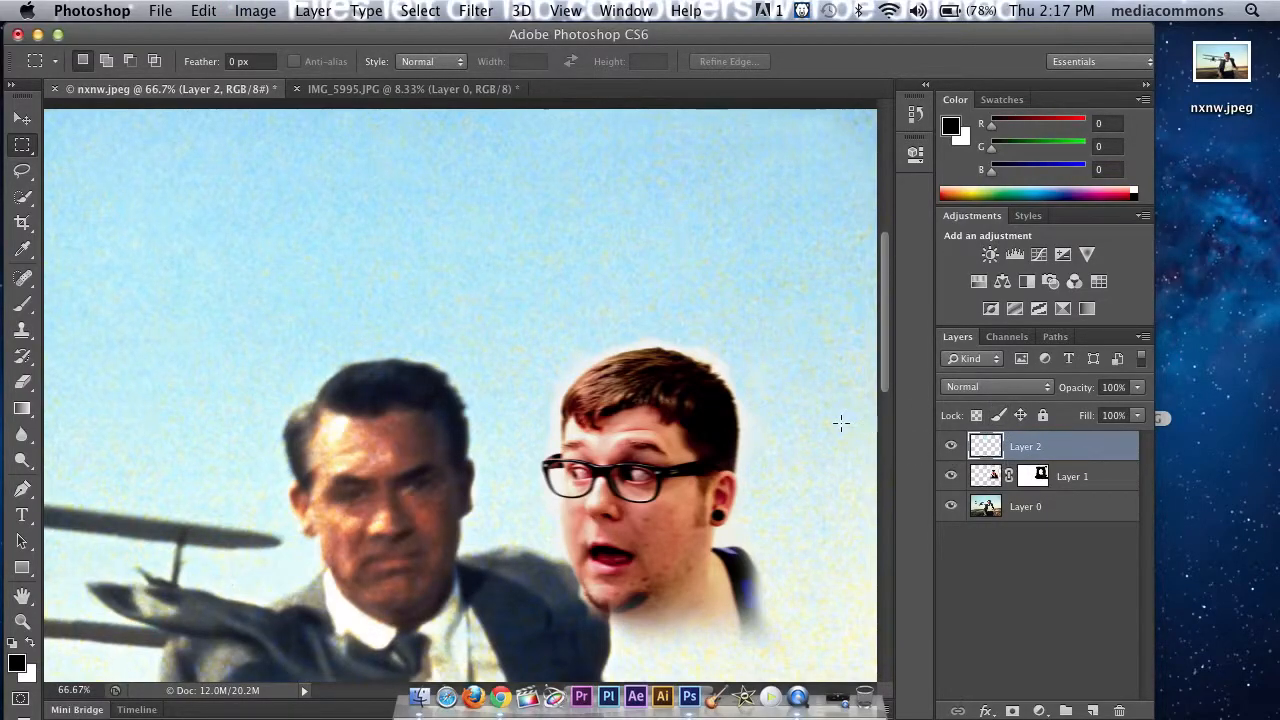
Step: Move the sky patch over the cutout head and enlarge it to about 130.5% so it covers most of the face
click(22, 118)
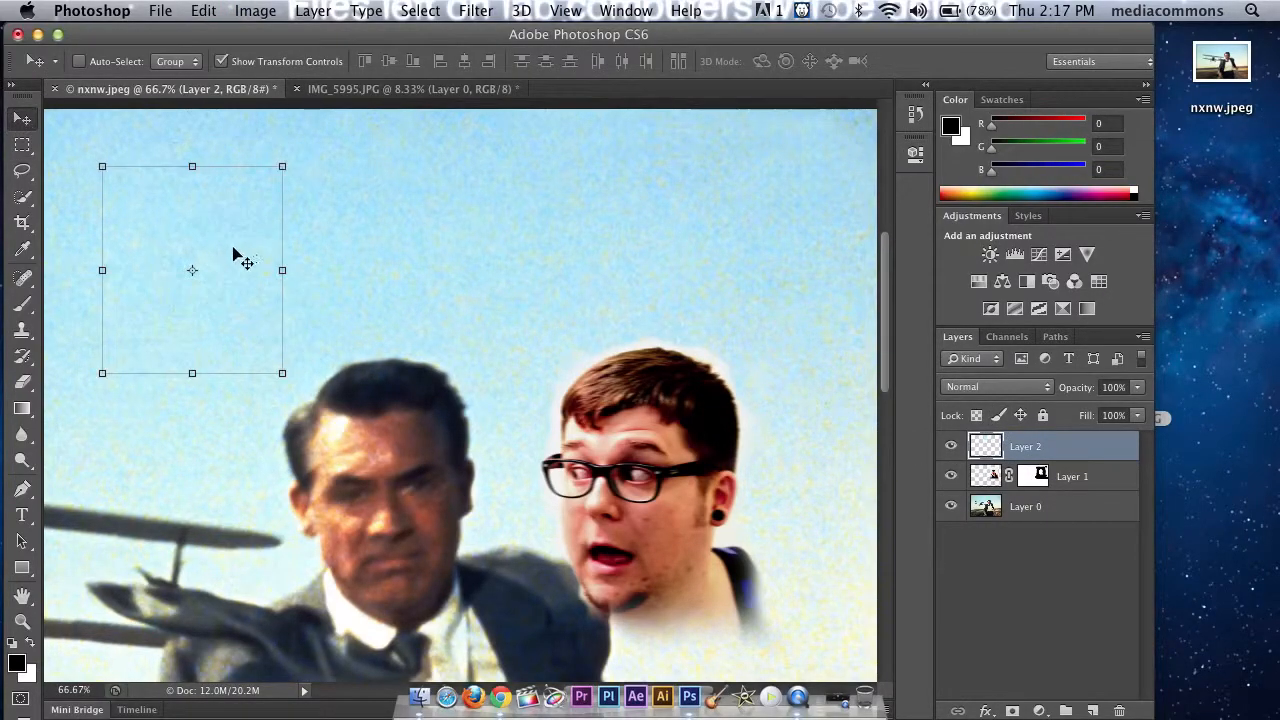
drag(214, 240, 622, 394)
drag(712, 533, 754, 591)
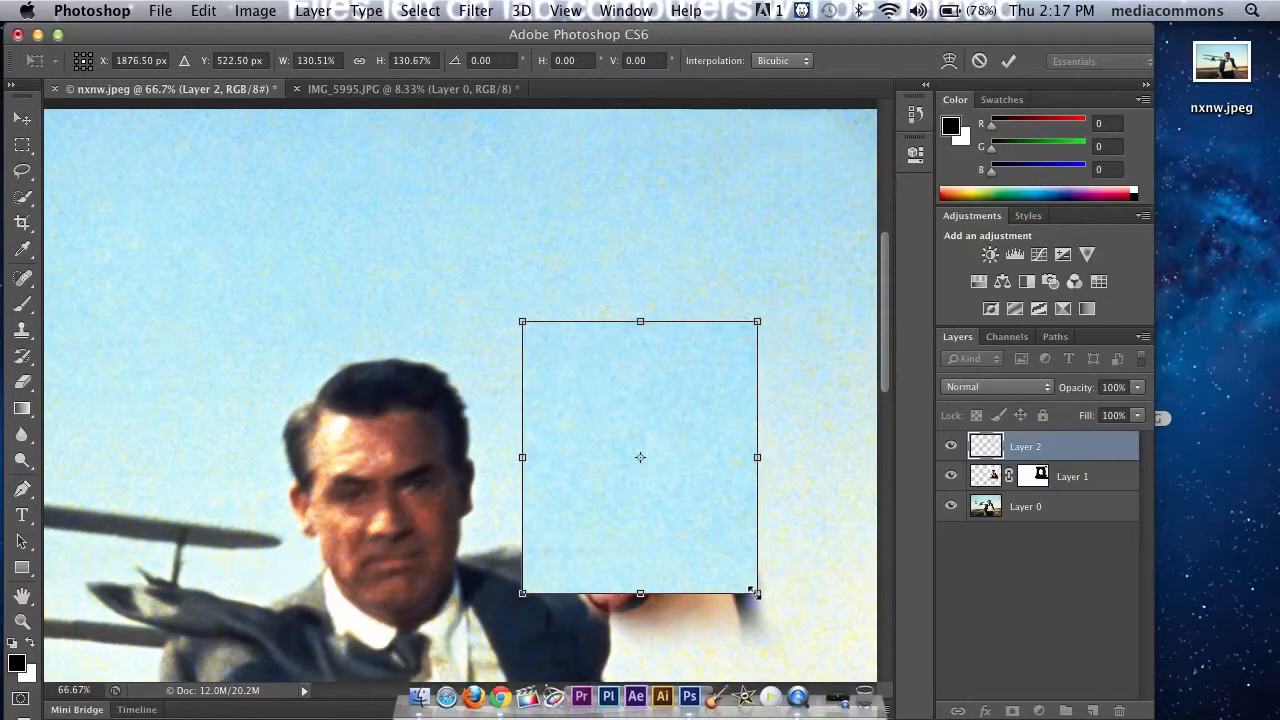
Step: Try the Darken and Multiply blend modes on the sky patch in Layer 2 to compare their effect over the face
click(1050, 395)
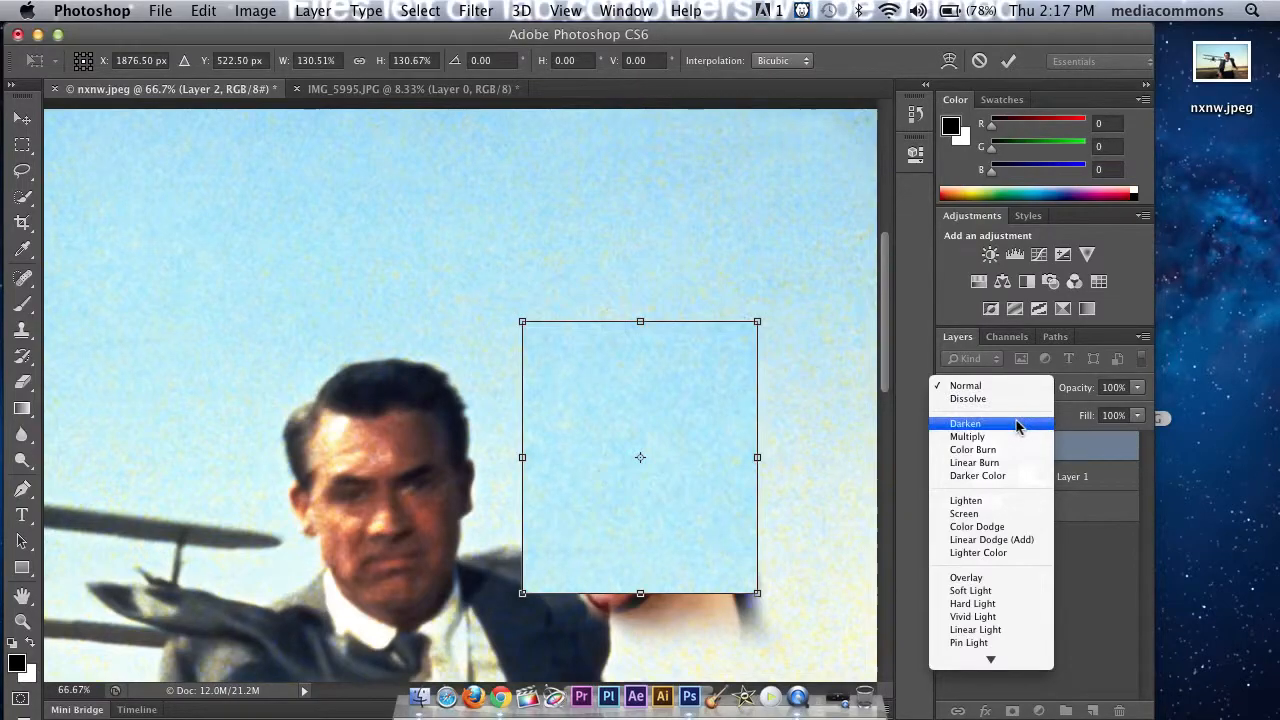
click(1018, 423)
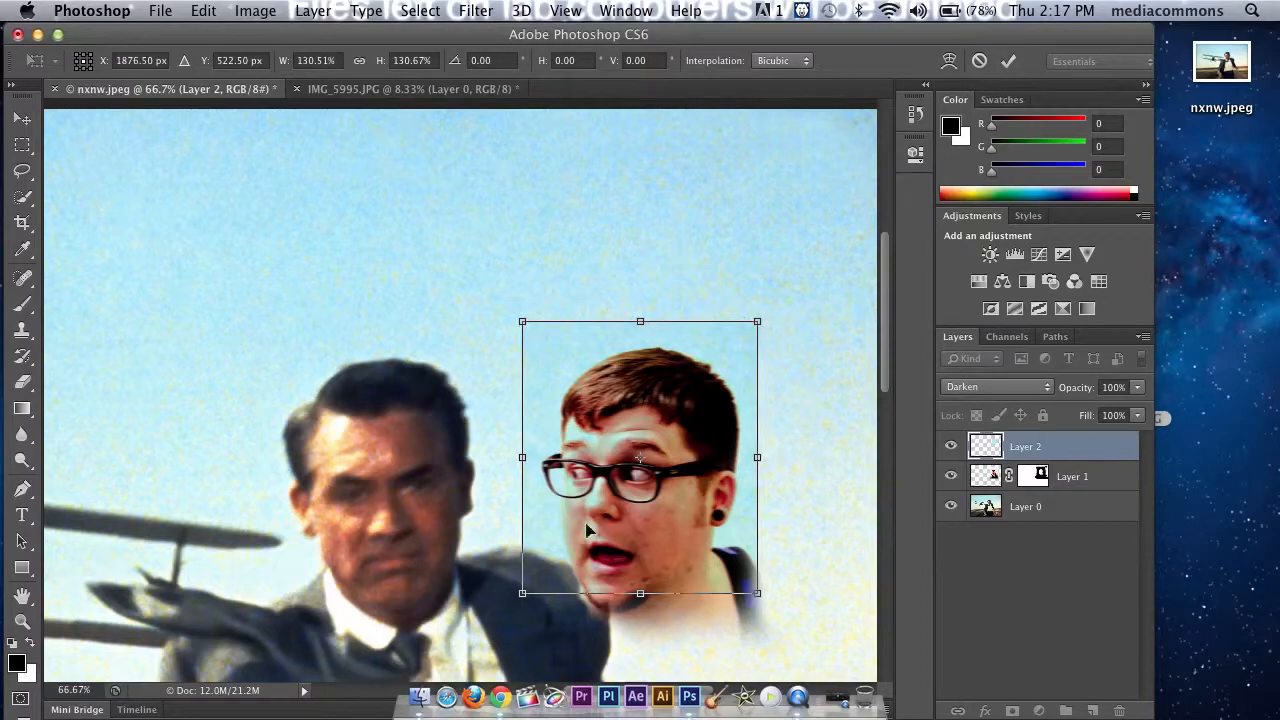
click(969, 388)
click(969, 403)
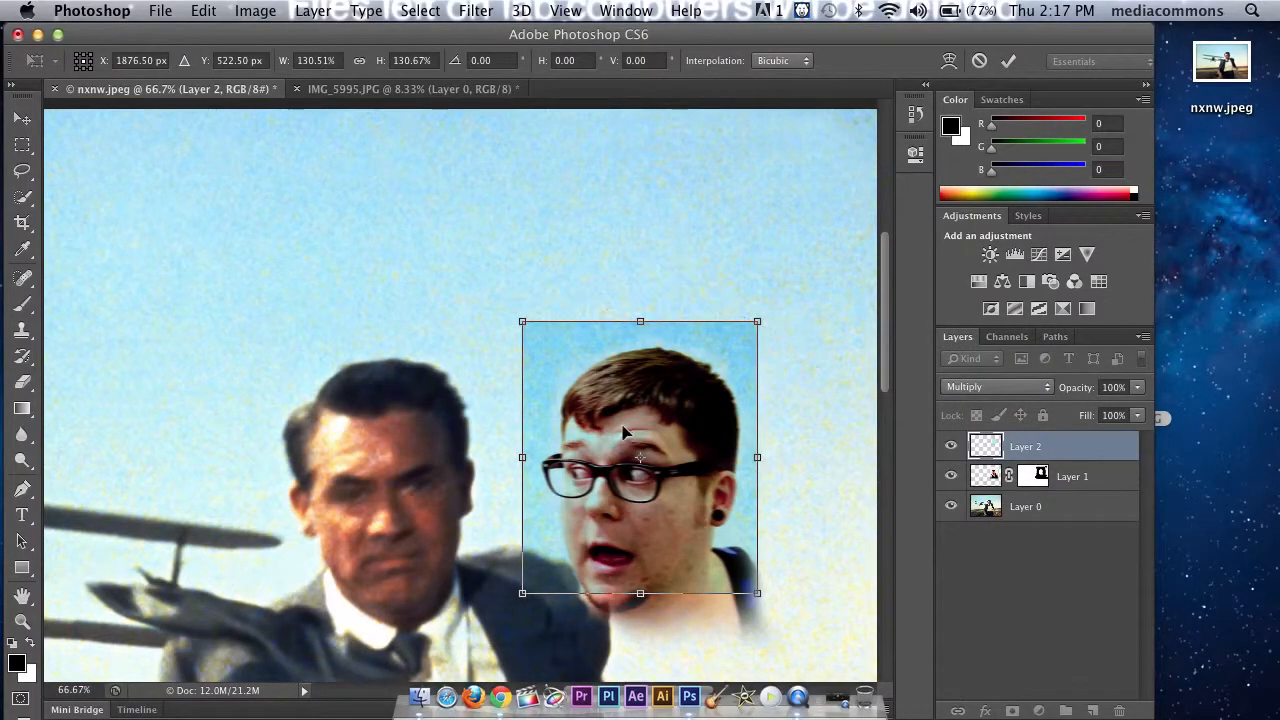
key(super+equal)
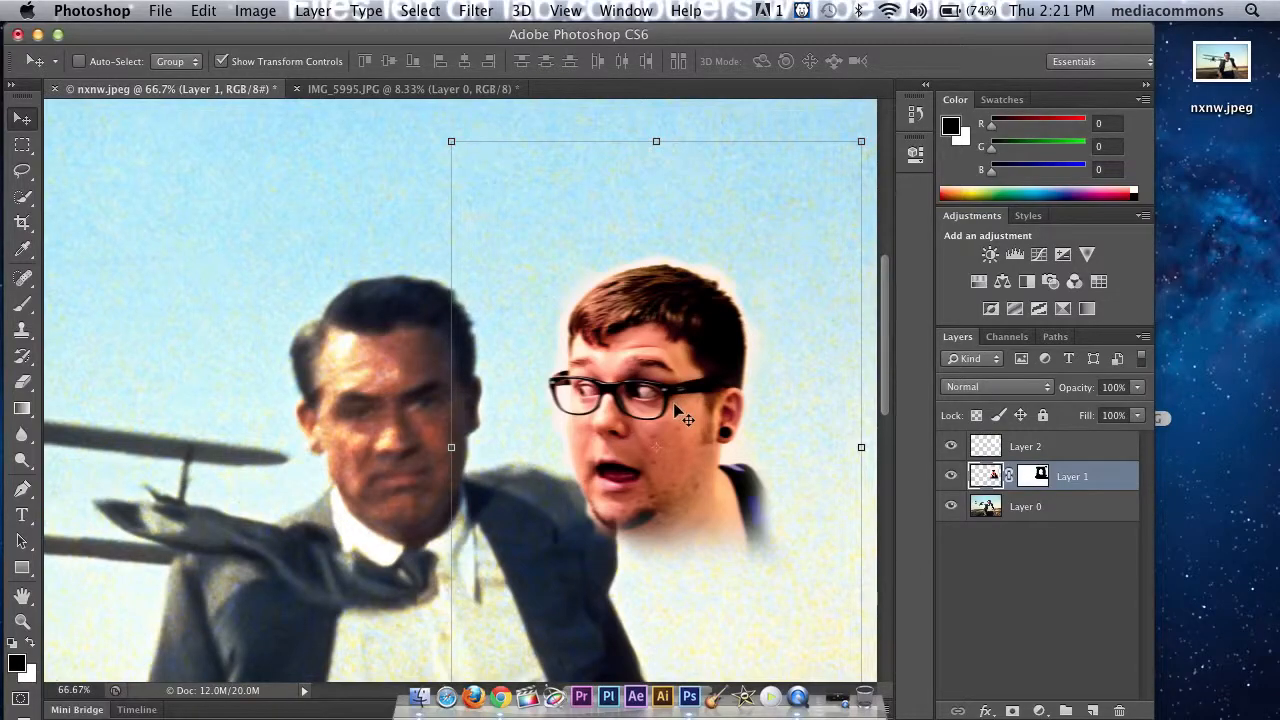
Step: Move the cutout head on Layer 1 over the suited man's head
drag(675, 405, 631, 399)
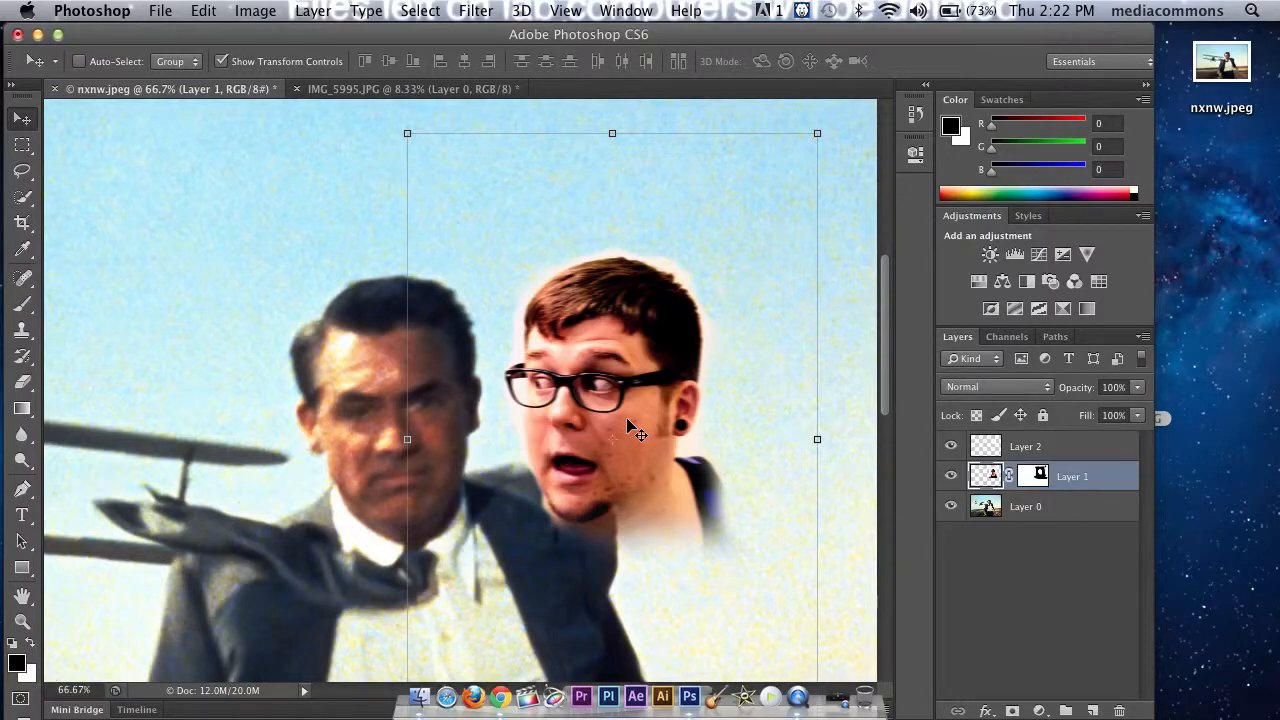
drag(630, 425, 410, 435)
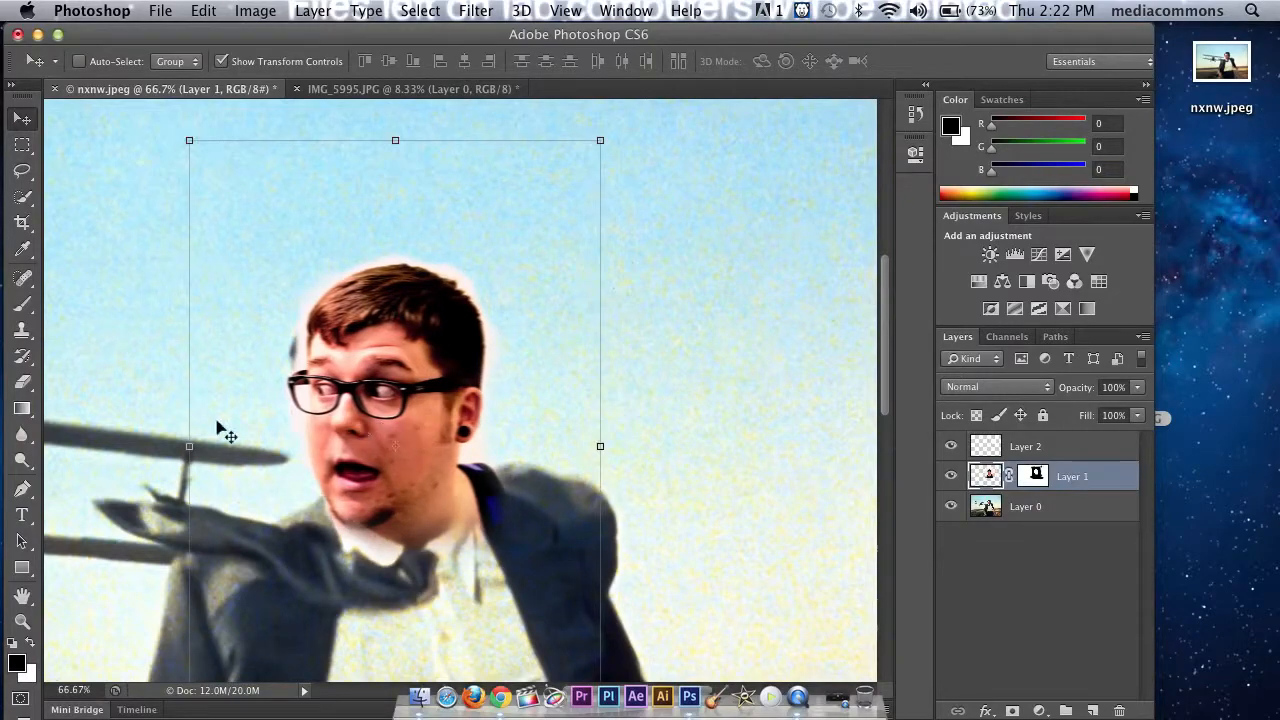
Step: Look through the Blur and Dodge tool variants and choose the Burn tool
click(20, 440)
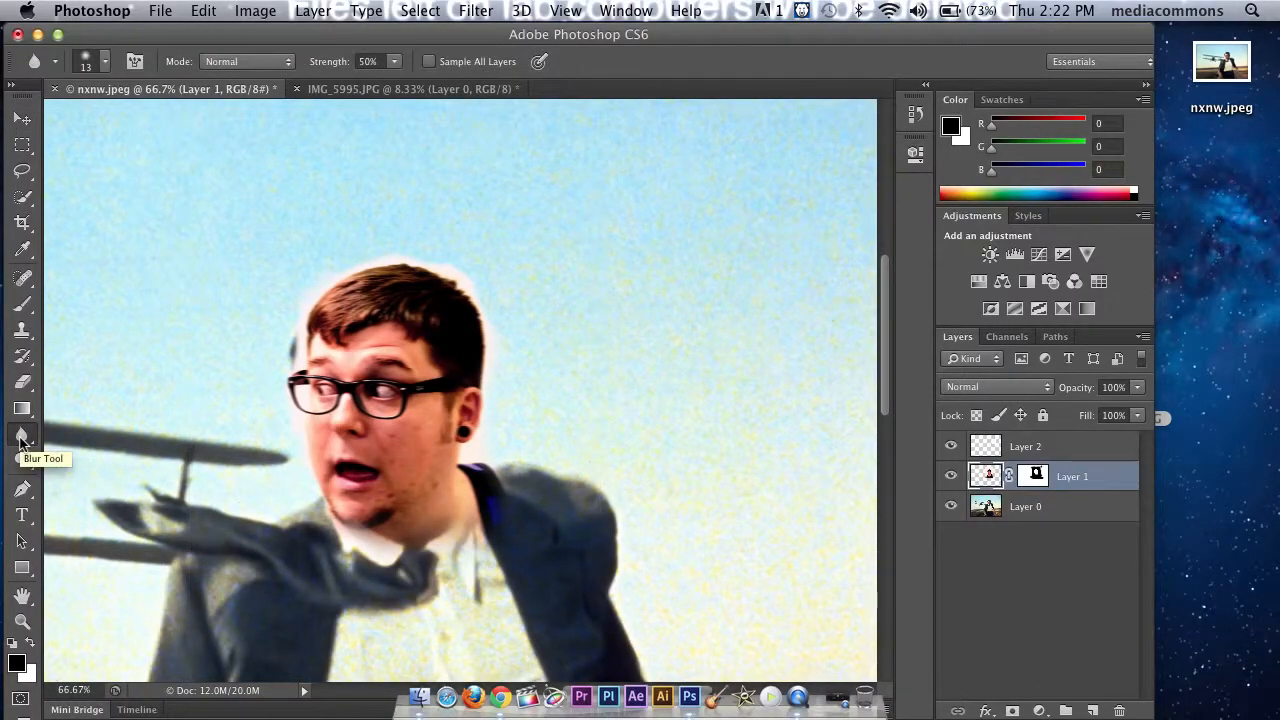
click(20, 440)
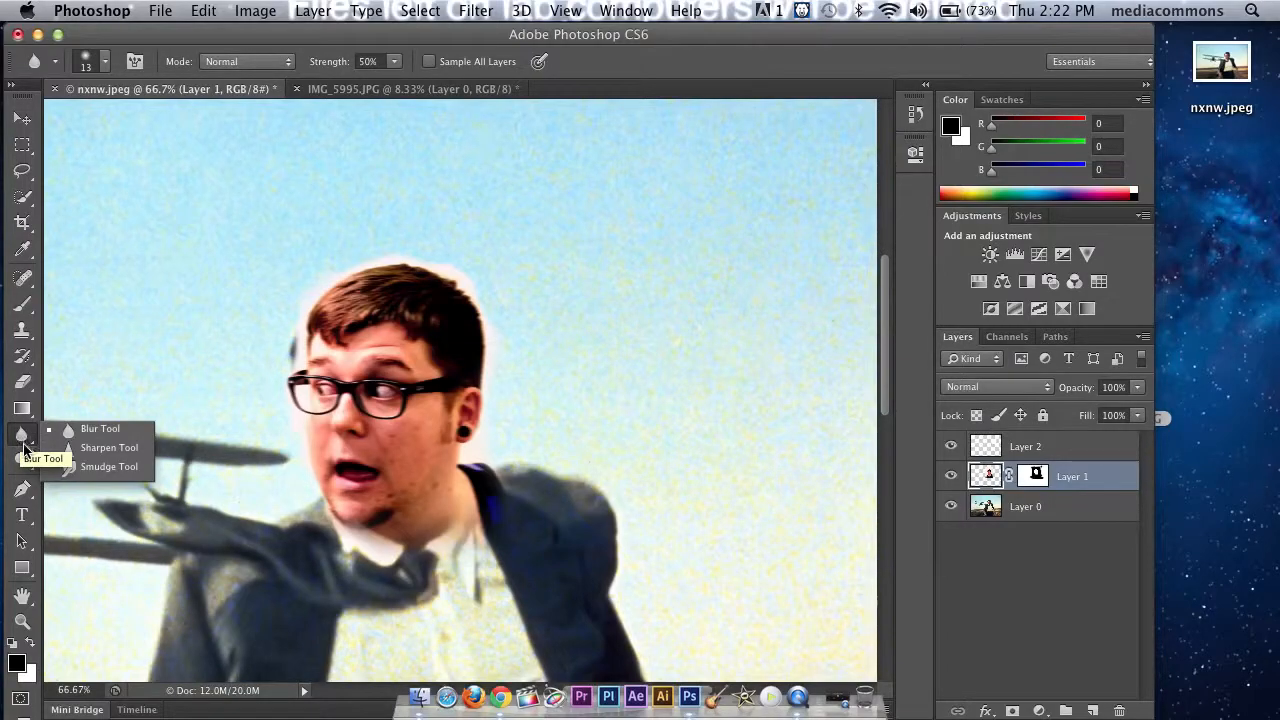
click(22, 459)
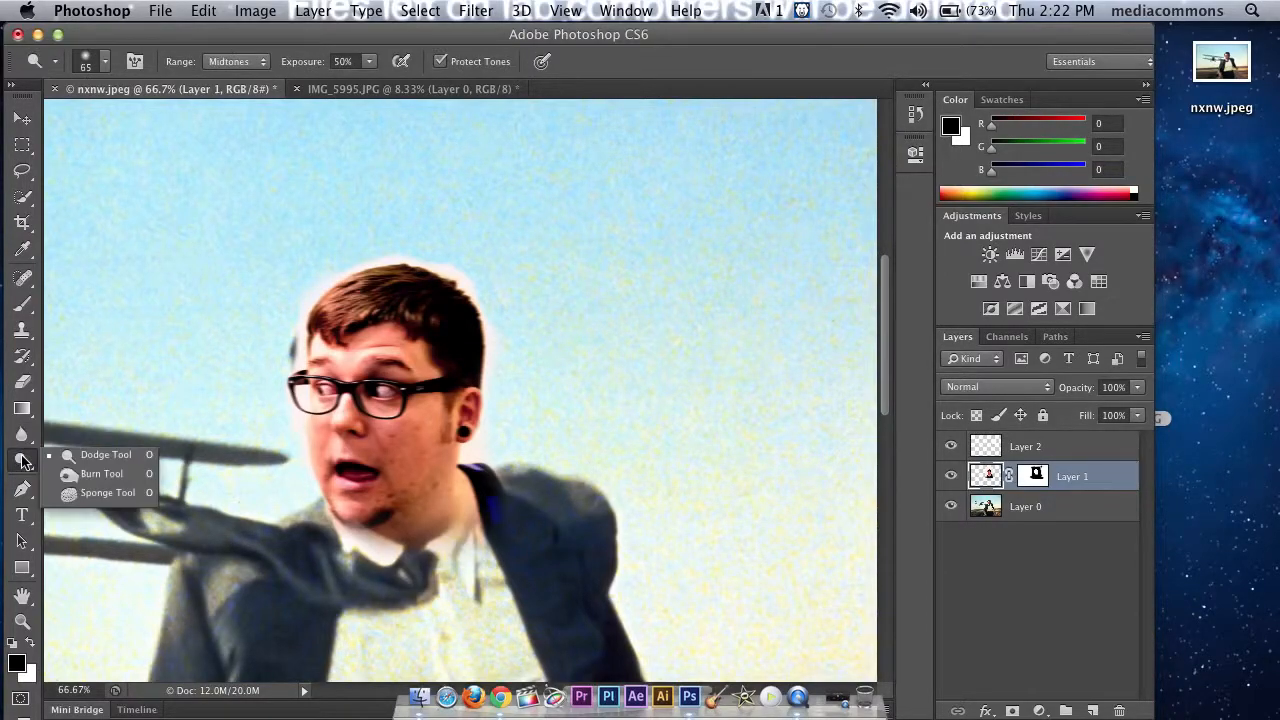
click(115, 478)
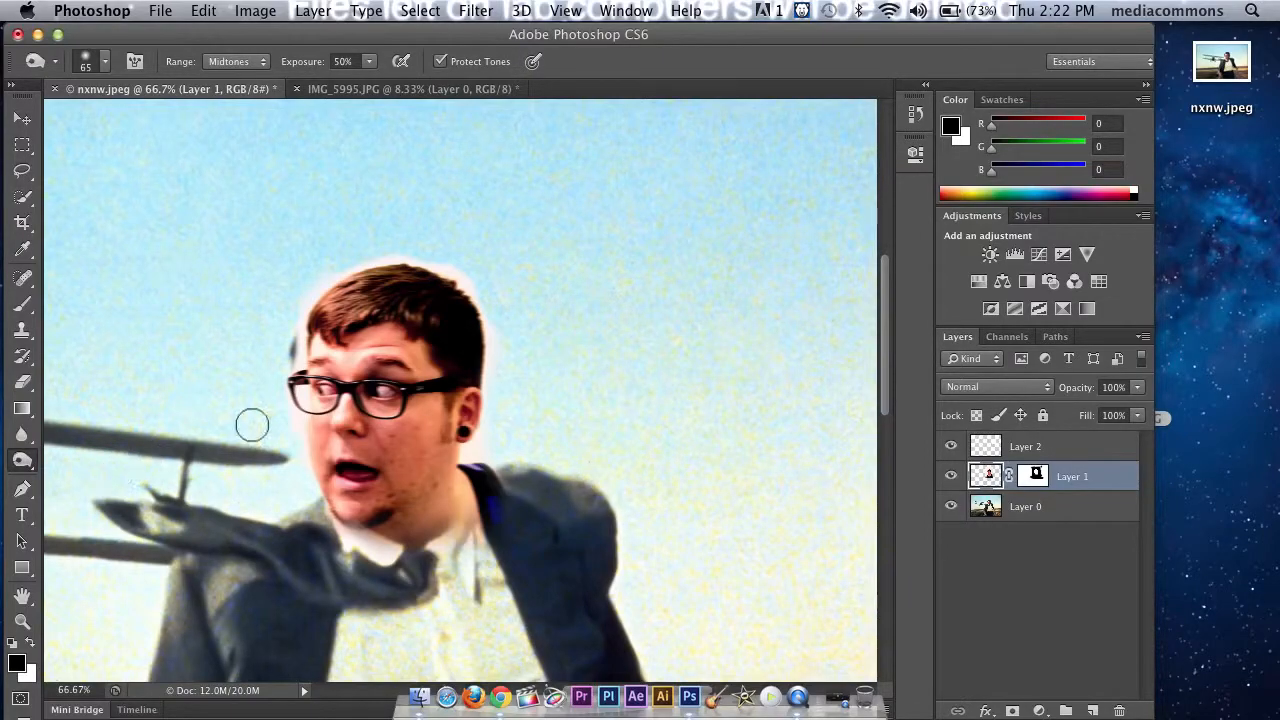
Step: Move the cutout head off the suited man's face into the sky beside him
click(22, 119)
drag(400, 366, 632, 368)
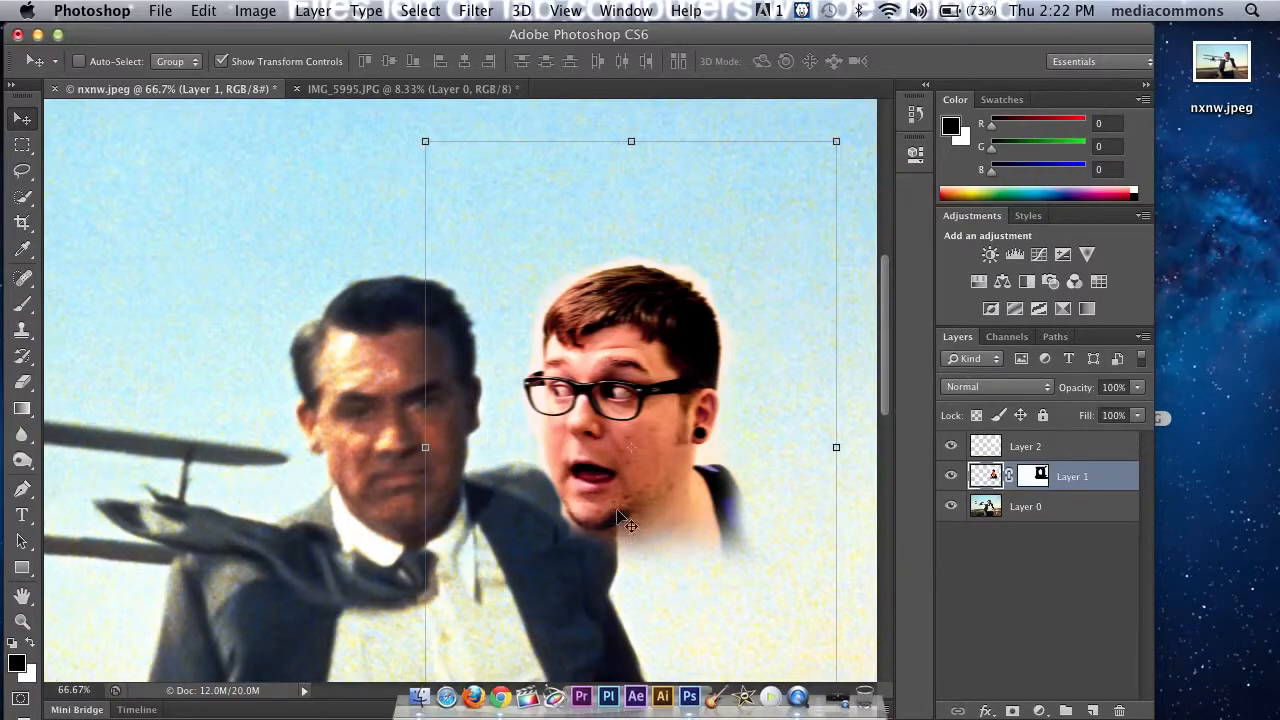
Step: Set up the Burn tool with a brush size of 30 and an exposure of 11%
drag(35, 470, 112, 472)
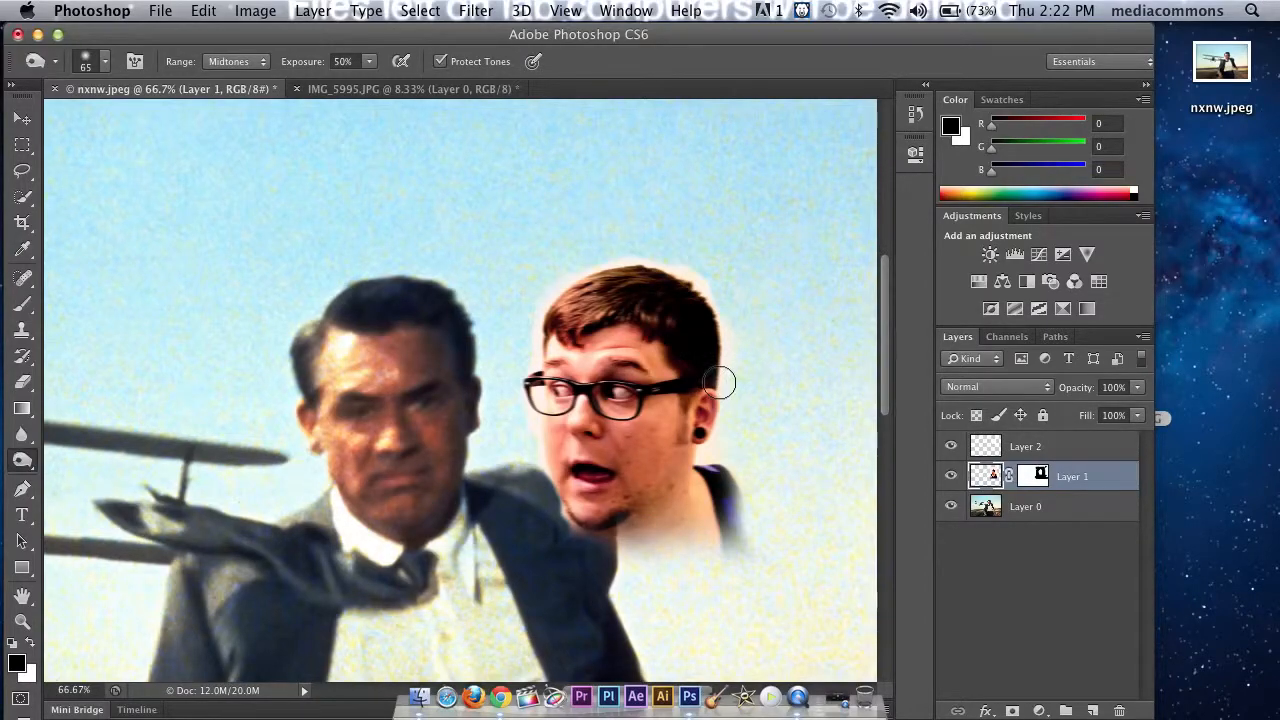
key(bracketleft)
key(bracketleft)
key(bracketleft)
click(368, 63)
drag(340, 80, 335, 87)
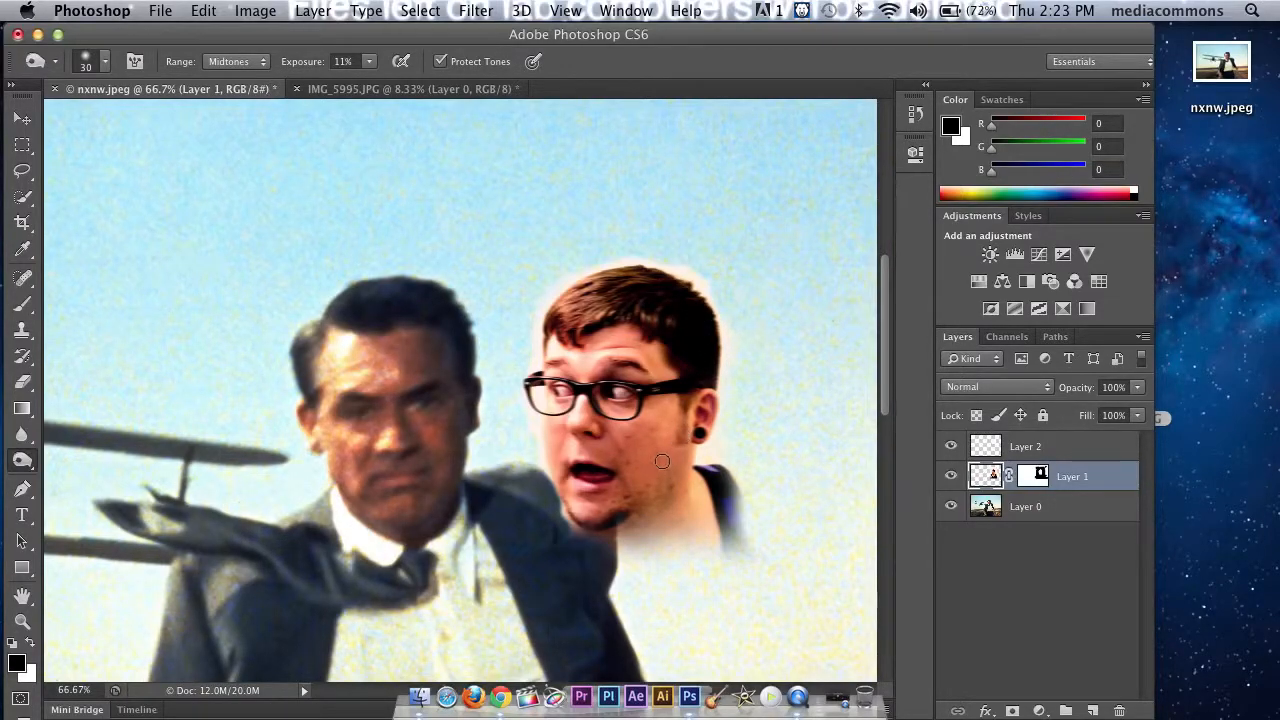
Step: Set the Burn range to Shadows and darken the cheek and jaw of the cutout head
click(236, 61)
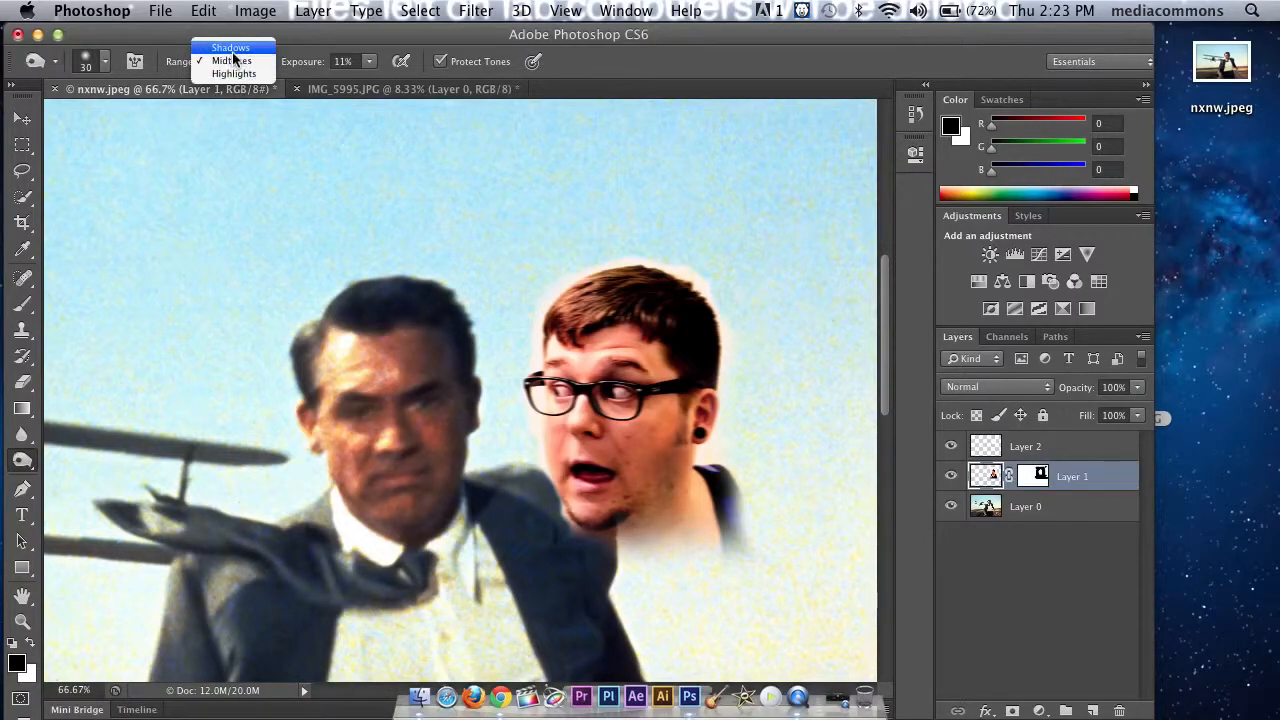
click(232, 46)
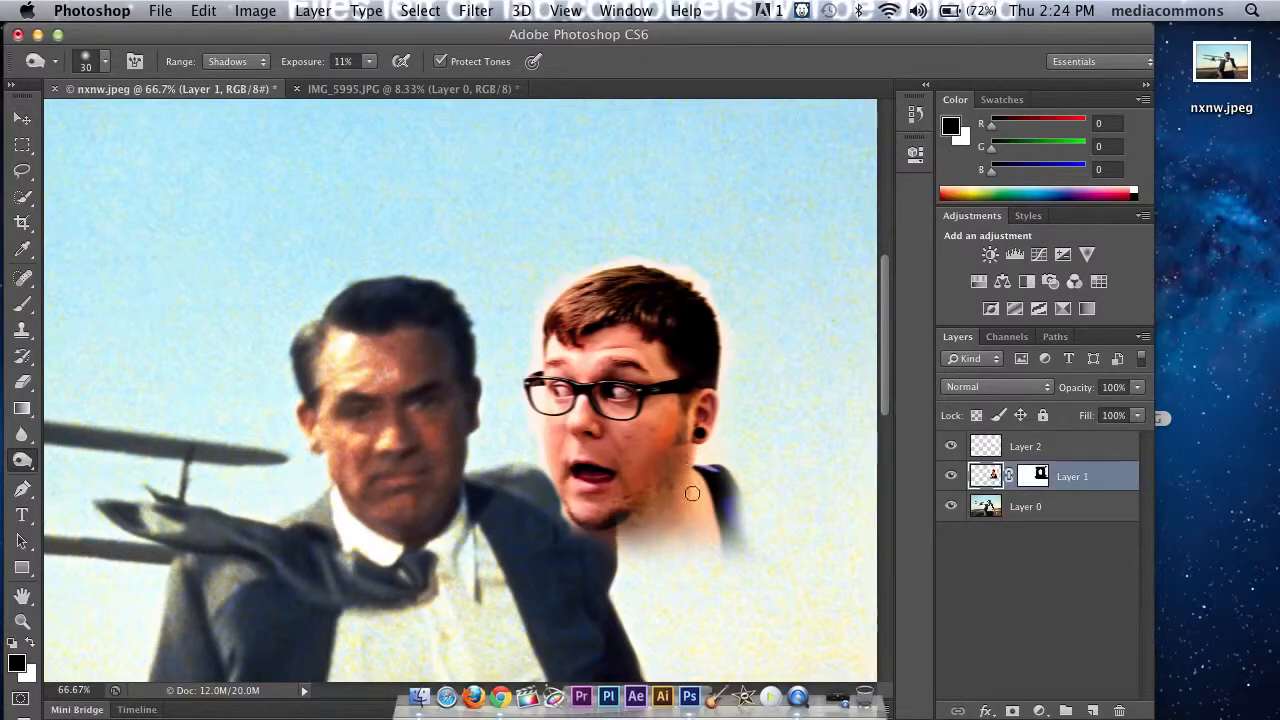
drag(676, 434, 661, 445)
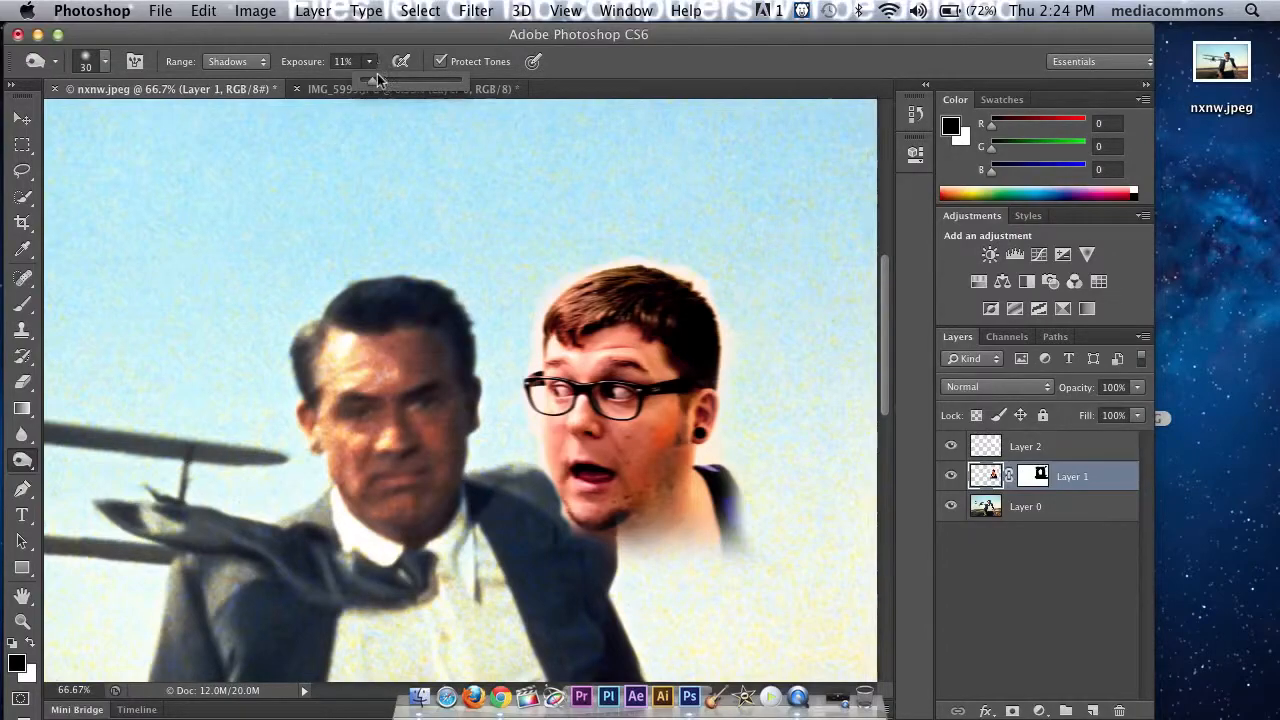
Step: Set the Burn range to Highlights and sample a dark shadow tone from the suited man's jaw as the foreground color
click(256, 63)
click(234, 87)
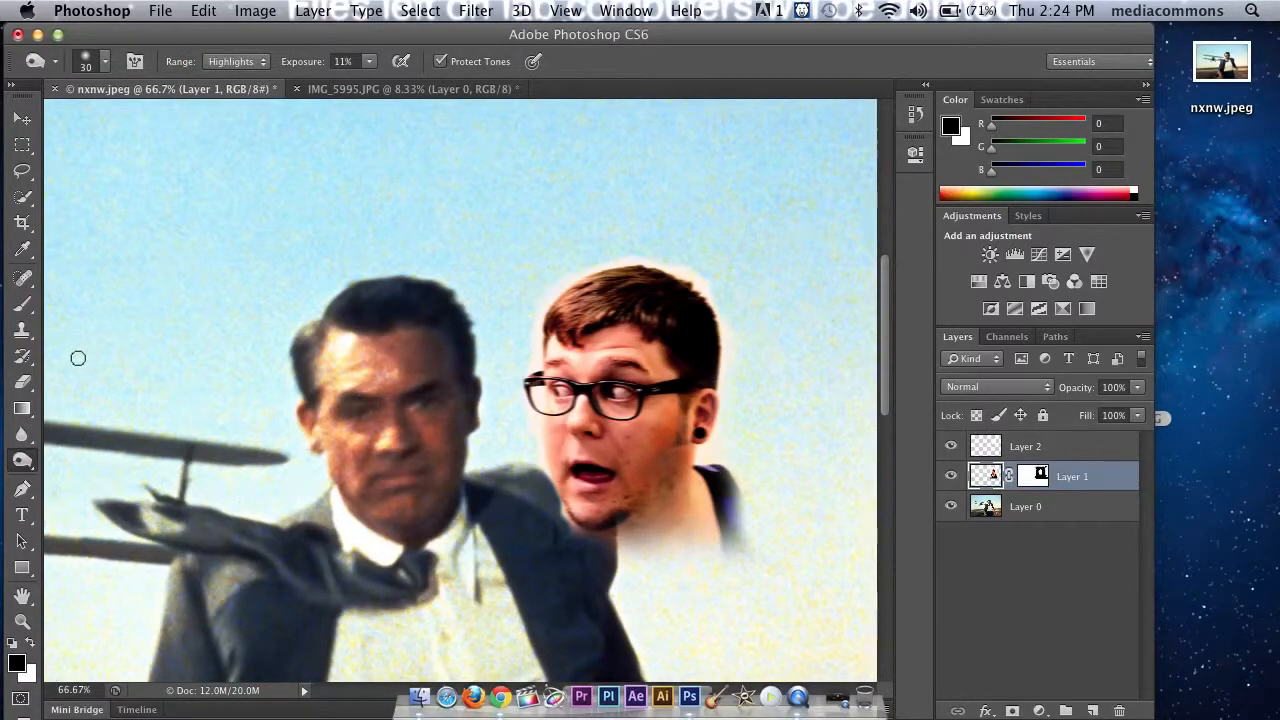
key(b)
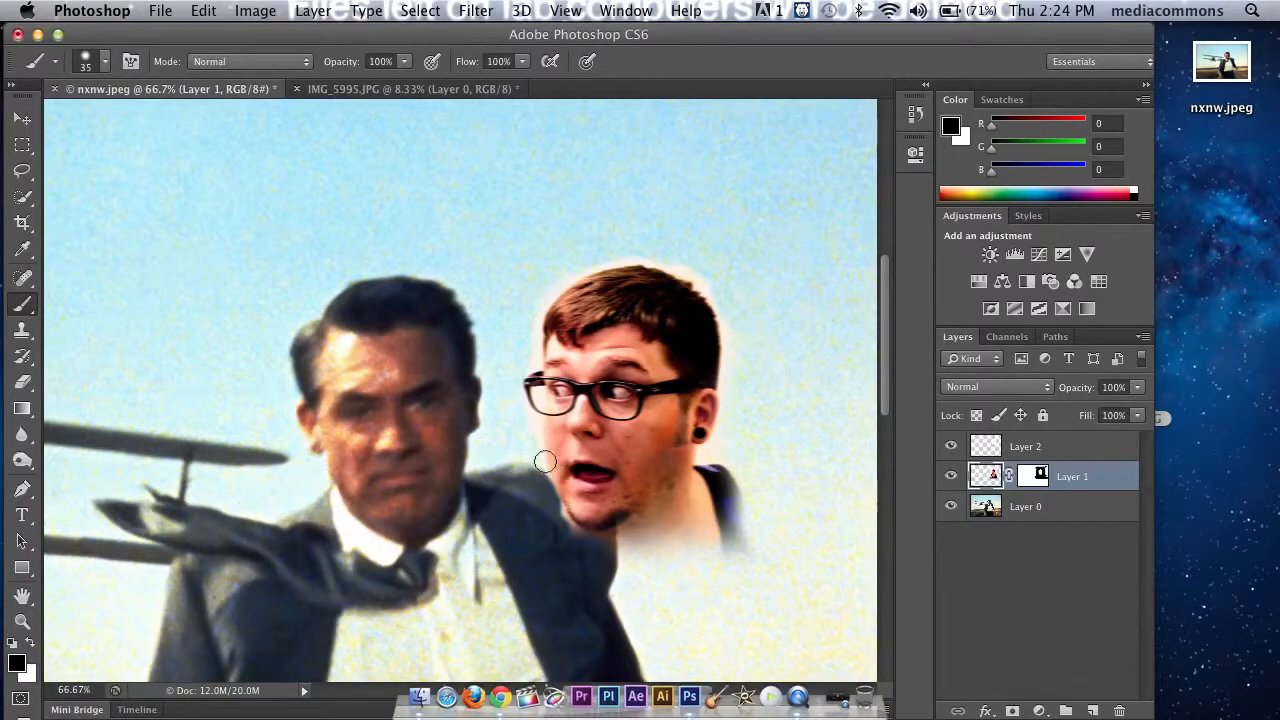
key(i)
click(457, 477)
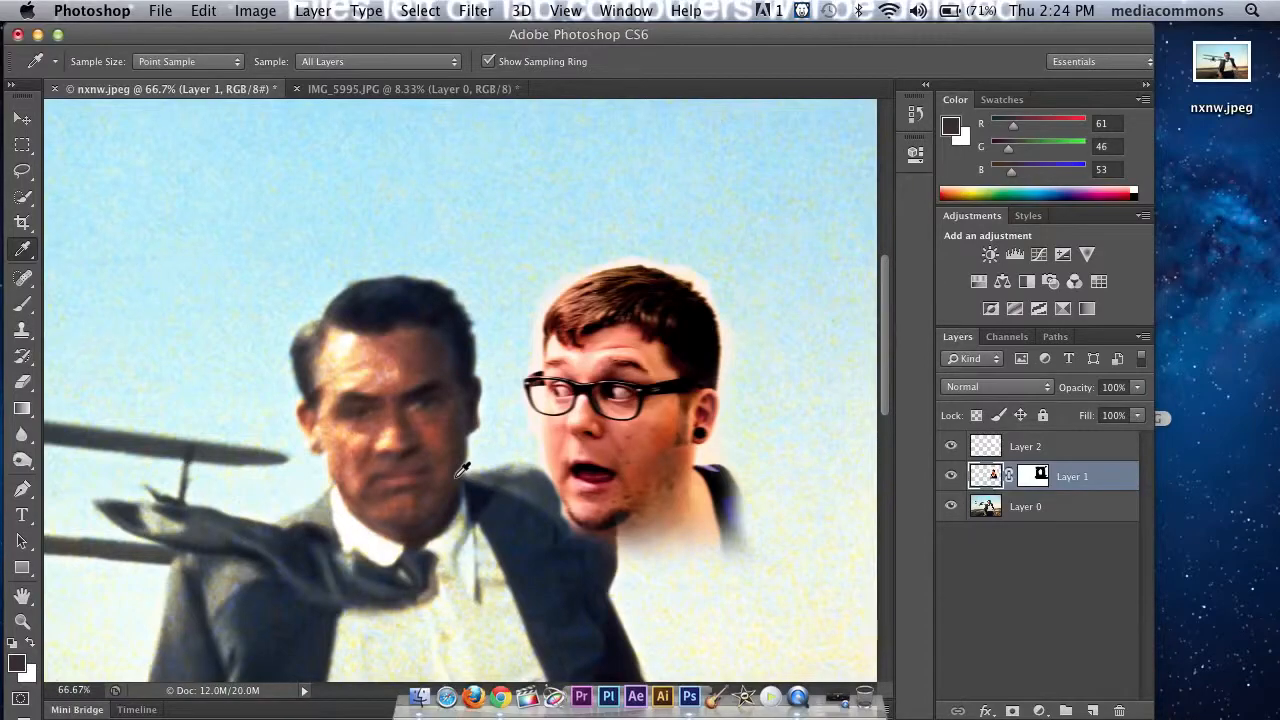
Step: Set the Brush opacity to 13% and lower the brush hardness
key(b)
click(406, 66)
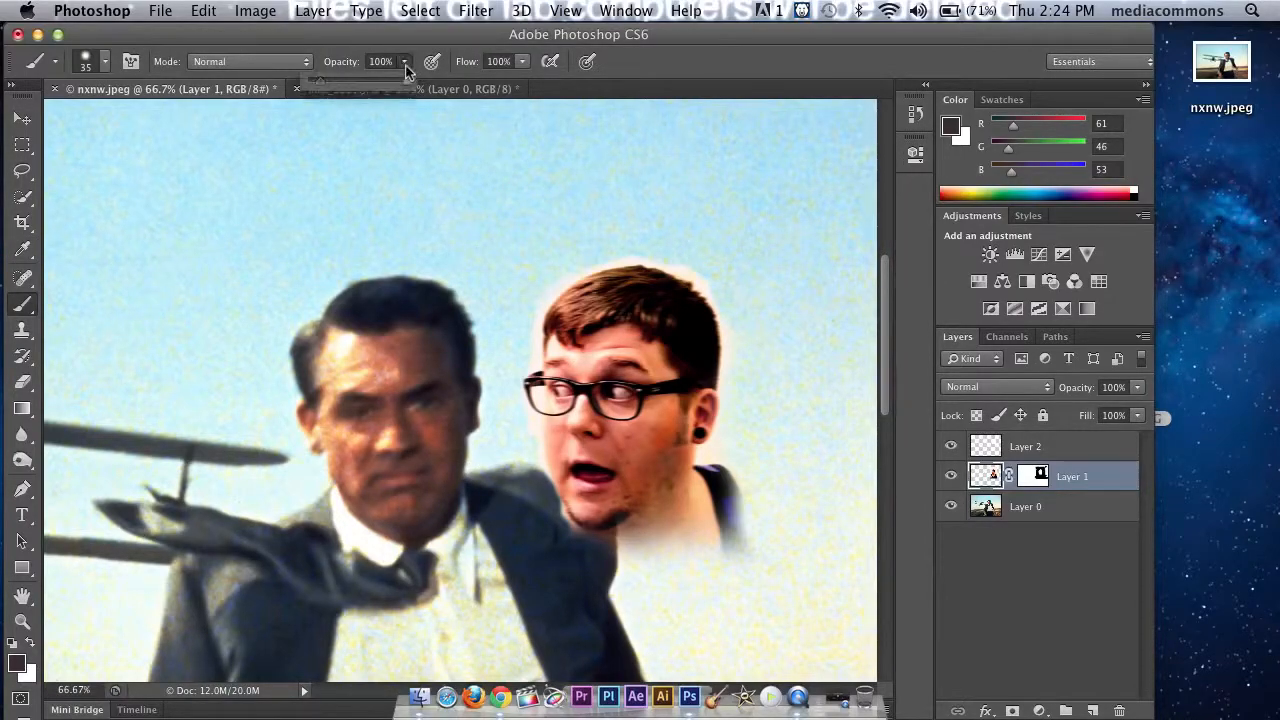
drag(324, 88, 322, 86)
click(339, 35)
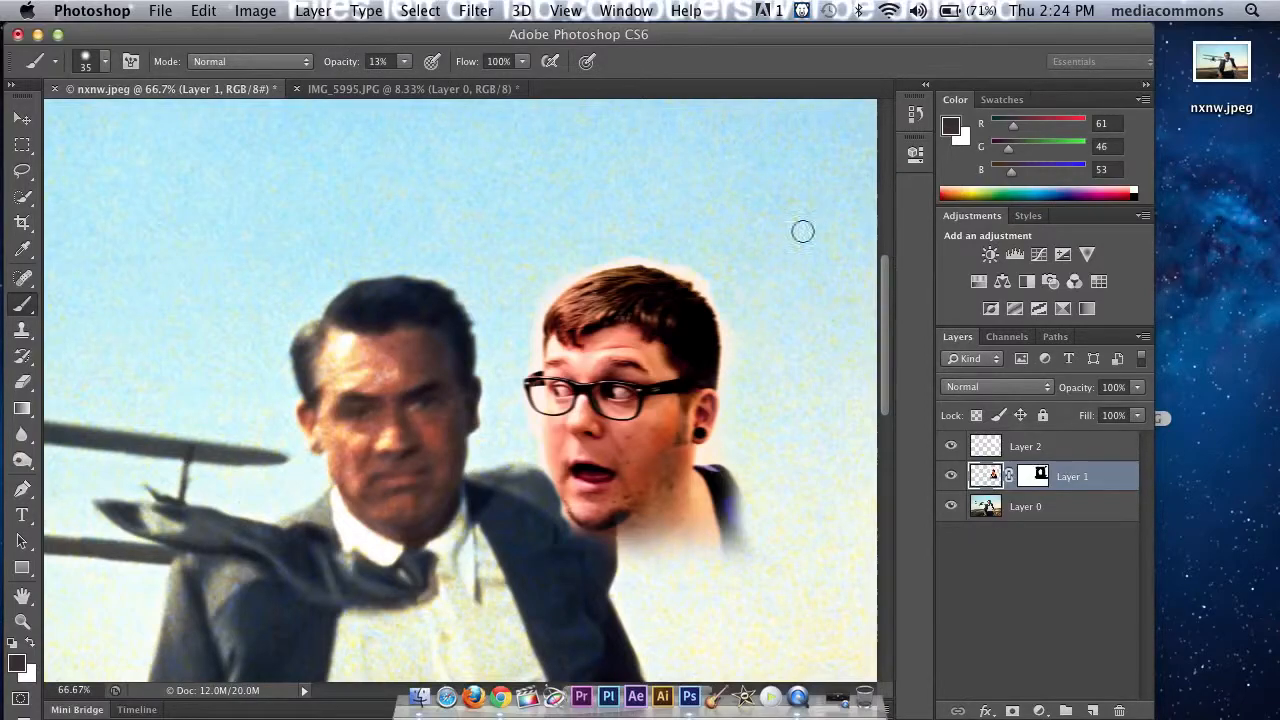
click(104, 62)
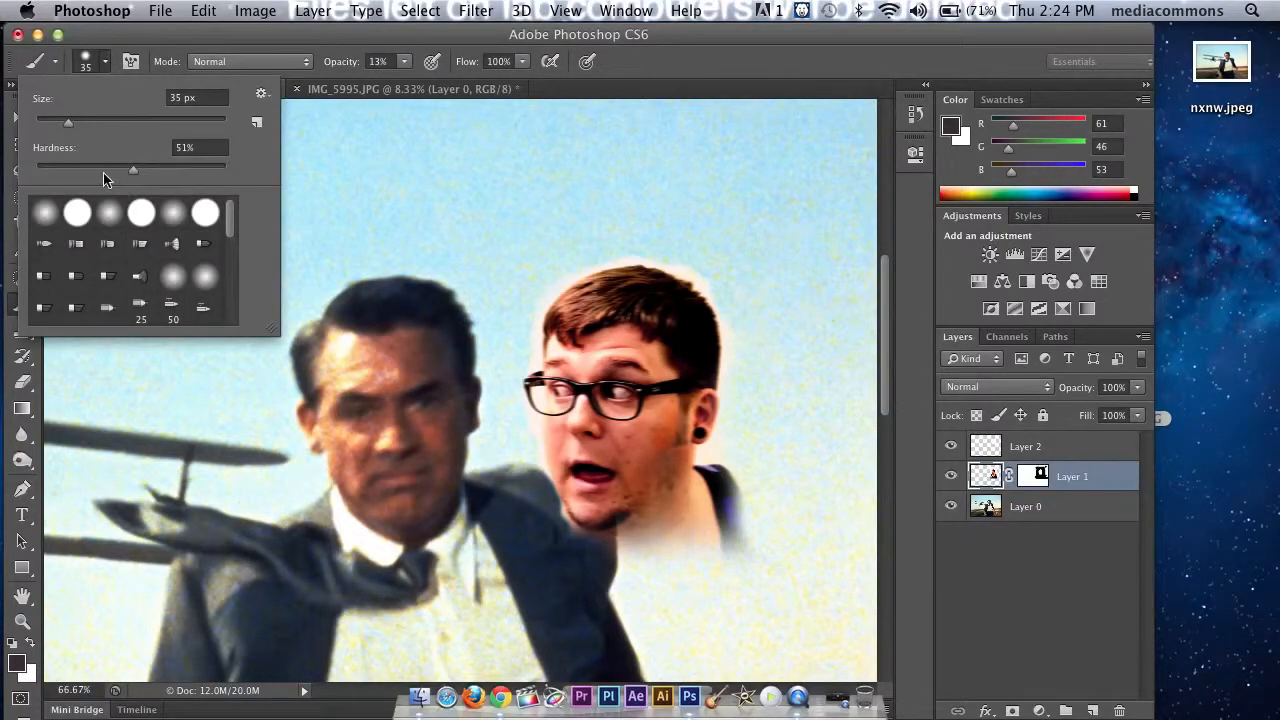
drag(105, 167, 79, 166)
click(527, 40)
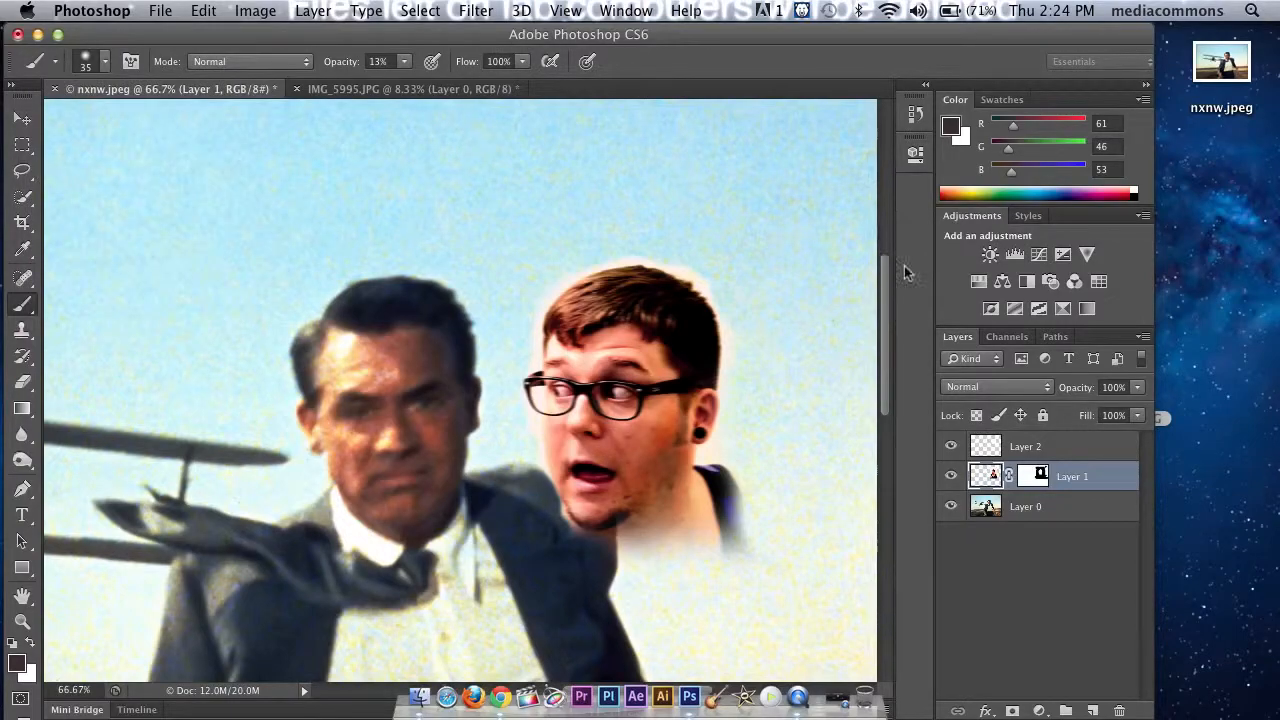
Step: Reduce the brush size to 15 and paint the sampled shadow tone over the cutout head's rear cheek and jaw
key(bracketleft)
drag(672, 486, 692, 455)
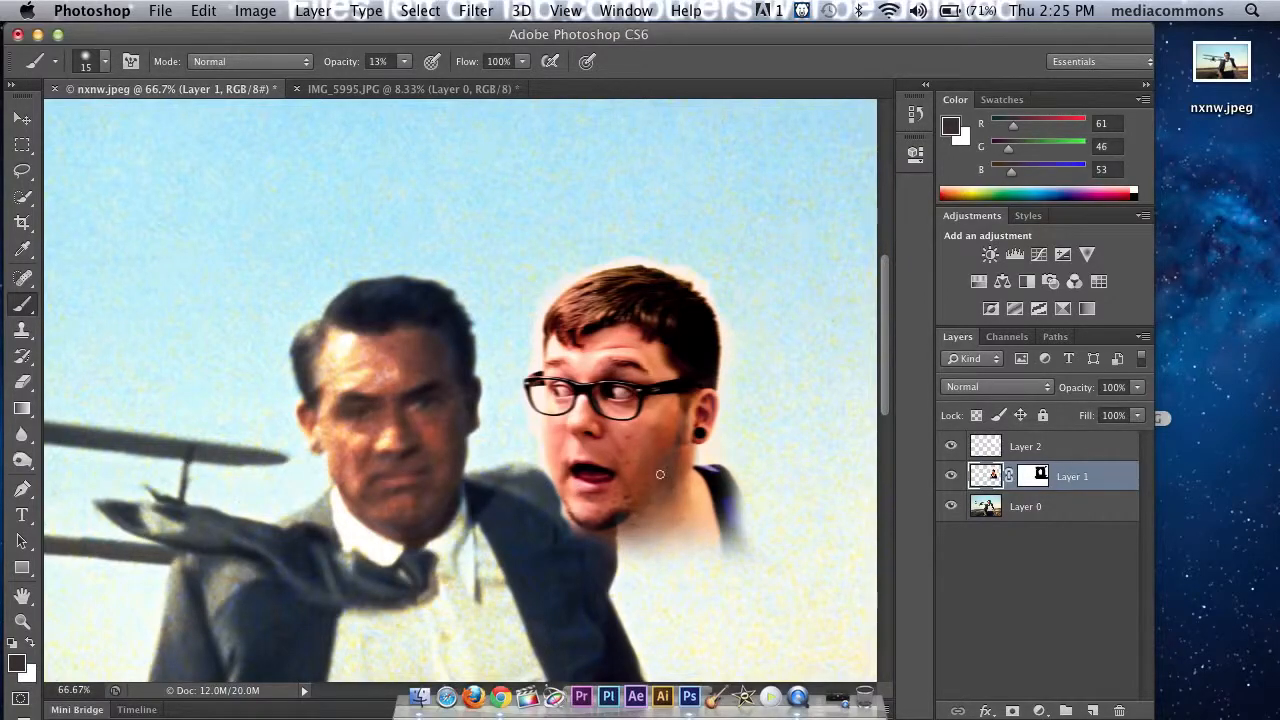
Step: Try the cutout head over the suited man's face, and return it to the sky above his shoulder
click(24, 120)
drag(578, 373, 343, 376)
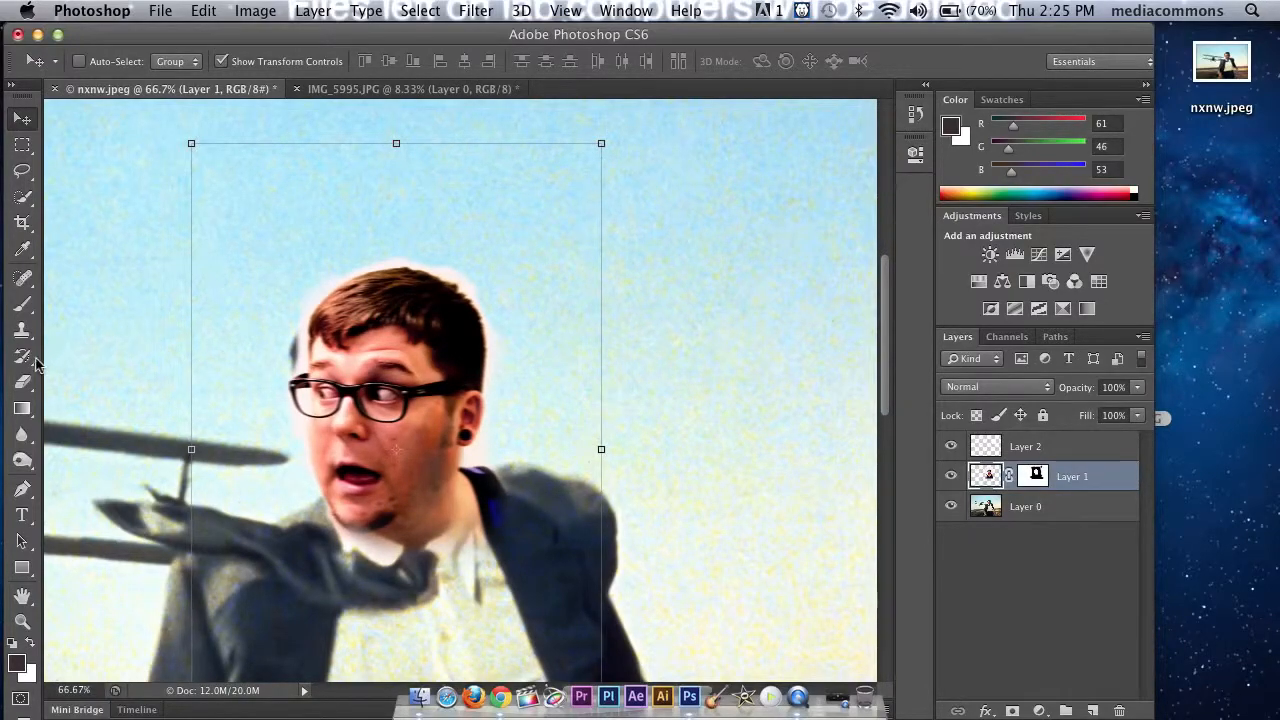
drag(450, 365, 588, 295)
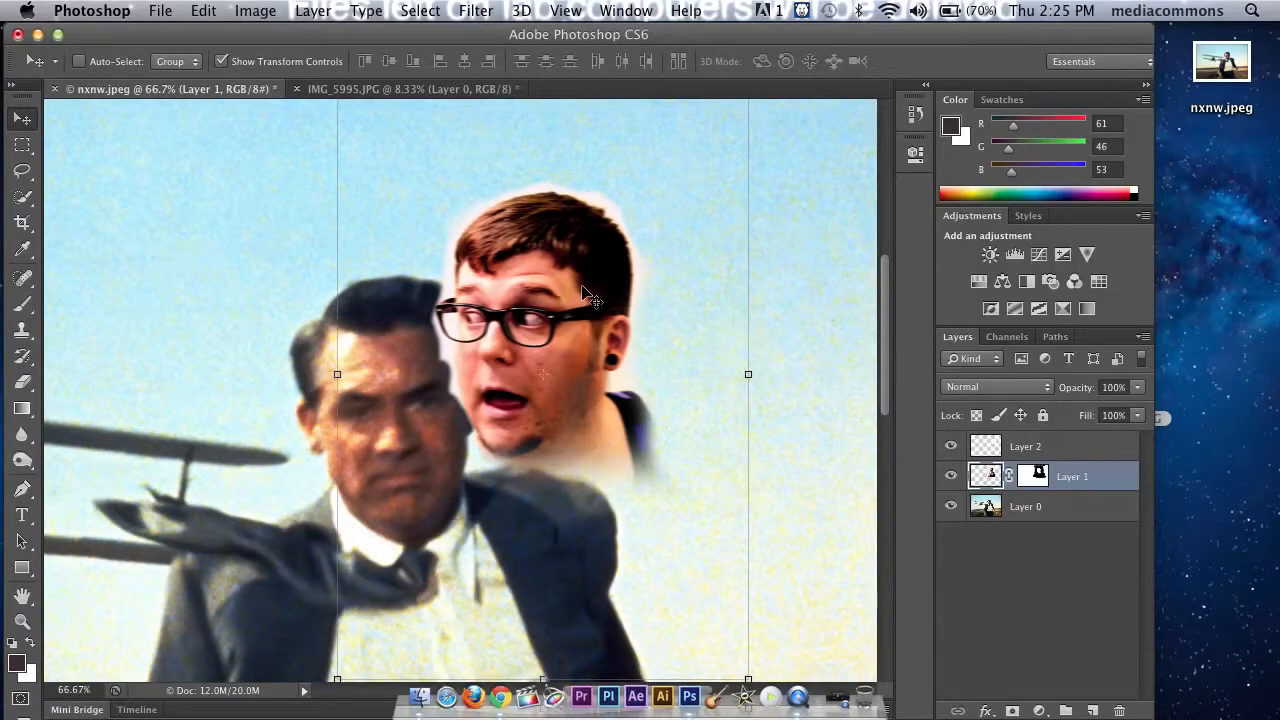
drag(588, 297, 655, 243)
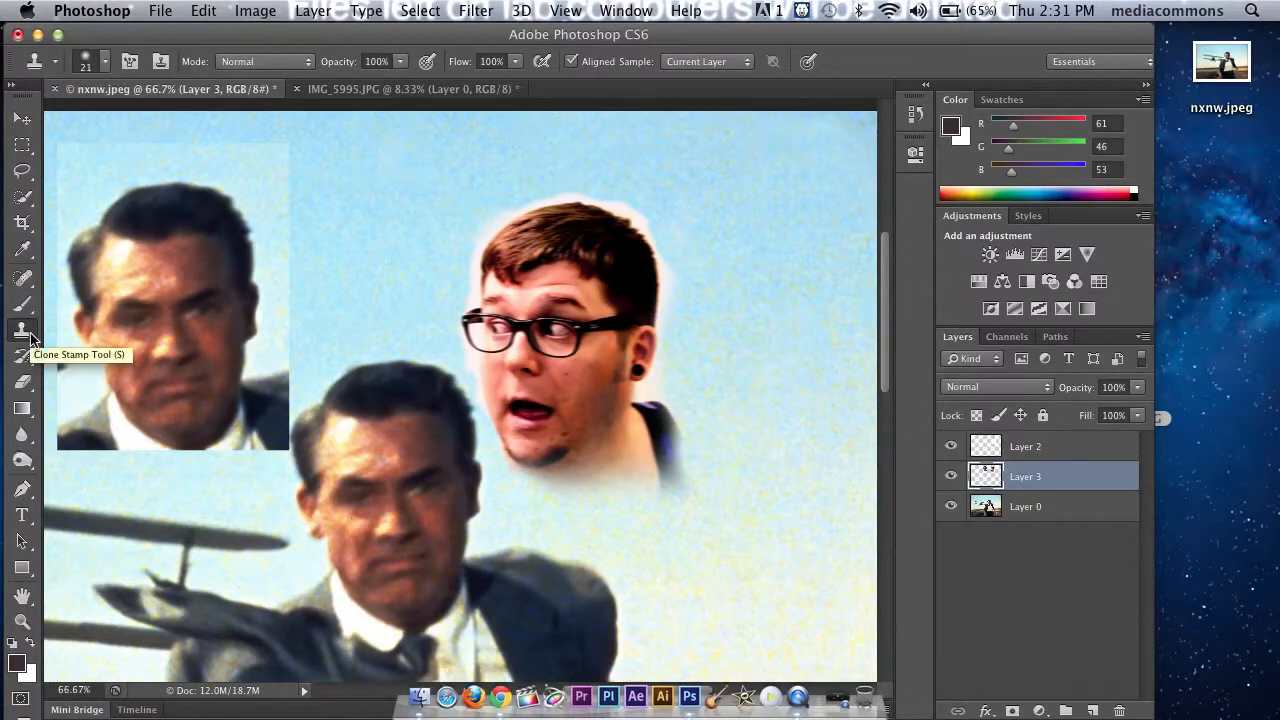
Step: Clone skin from the copied suited man's face onto the cutout head's cheek using the Clone Stamp at 34% opacity
click(22, 330)
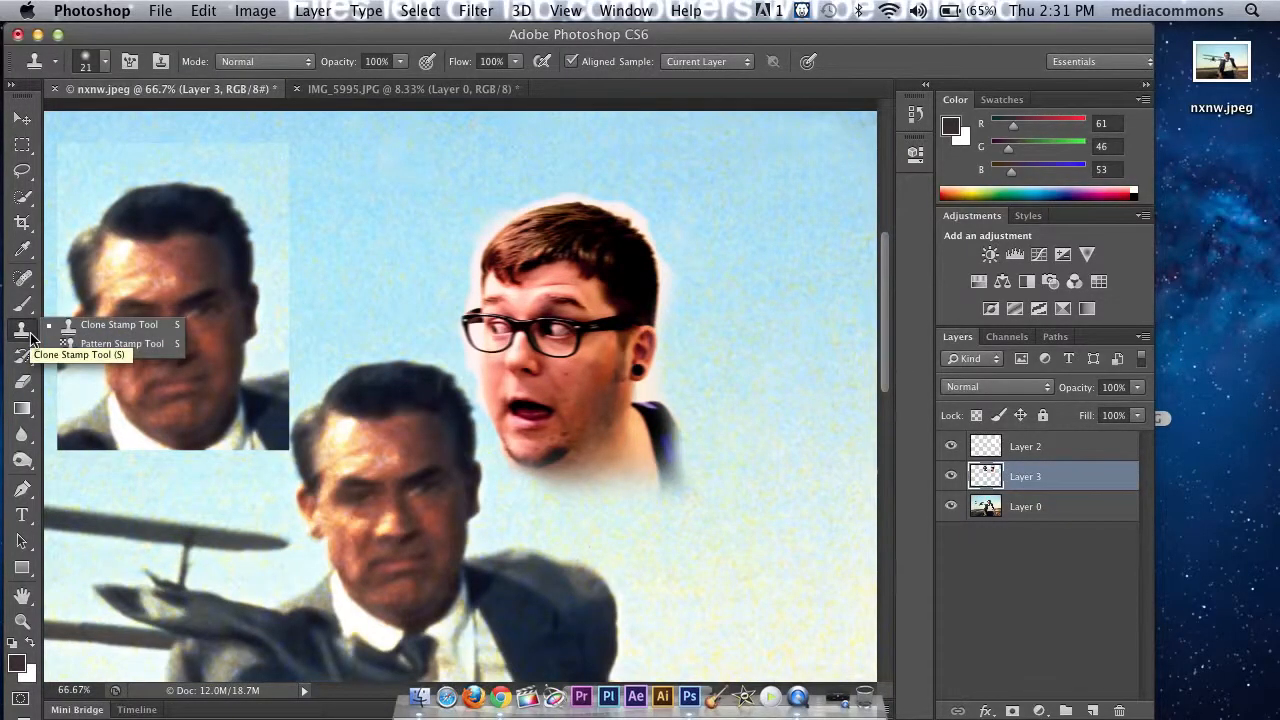
click(70, 328)
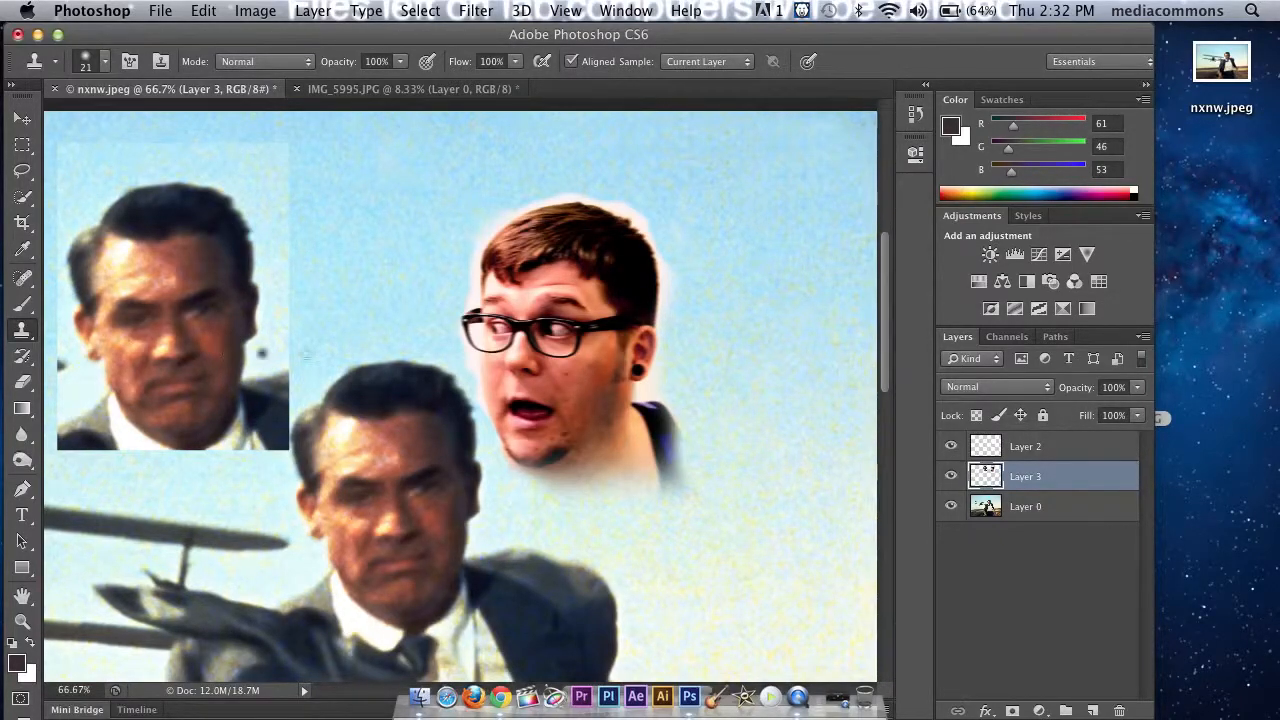
key(3)
key(4)
mouse_move(586, 423)
mouse_down()
mouse_move(592, 383)
mouse_move(606, 383)
mouse_move(590, 365)
mouse_move(590, 386)
mouse_up()
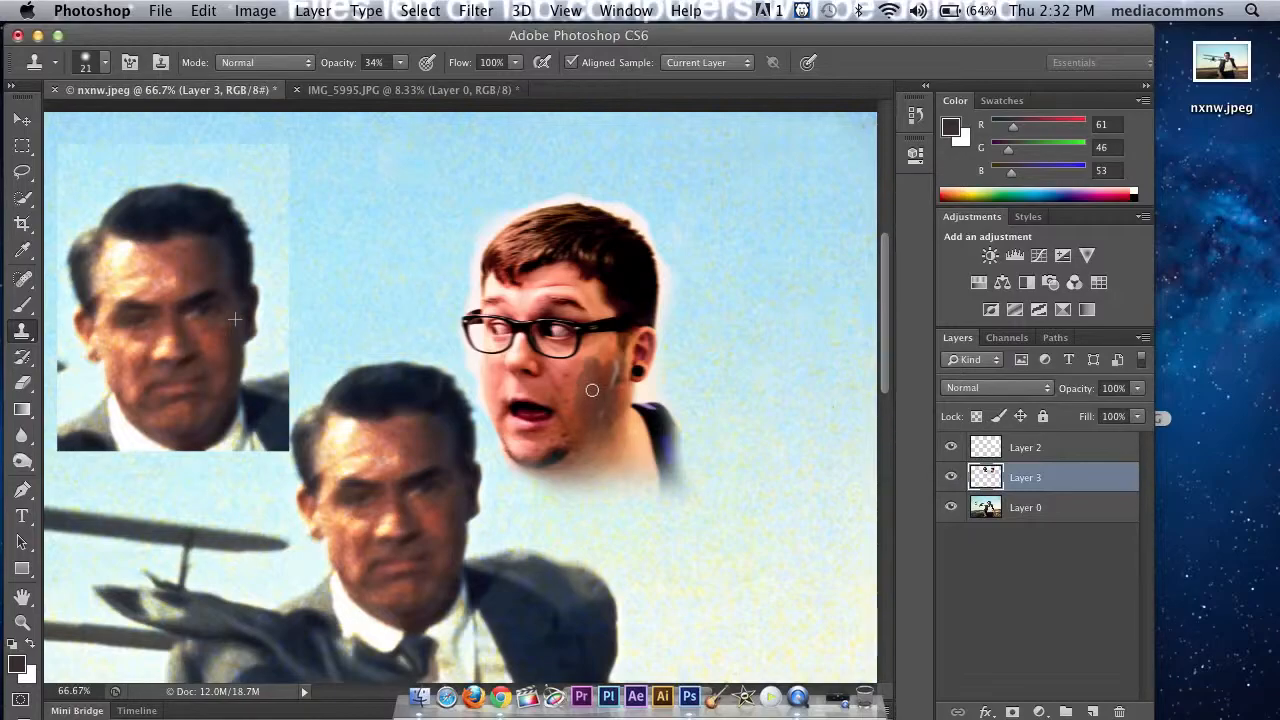
mouse_move(593, 388)
mouse_down()
mouse_move(621, 369)
mouse_move(610, 388)
mouse_move(602, 364)
mouse_move(594, 382)
mouse_move(576, 374)
mouse_move(583, 356)
mouse_move(610, 367)
mouse_move(579, 430)
mouse_move(567, 396)
mouse_move(575, 449)
mouse_move(574, 428)
mouse_move(566, 443)
mouse_move(559, 428)
mouse_move(531, 453)
mouse_move(547, 428)
mouse_move(580, 429)
mouse_move(608, 385)
mouse_up()
click(29, 332)
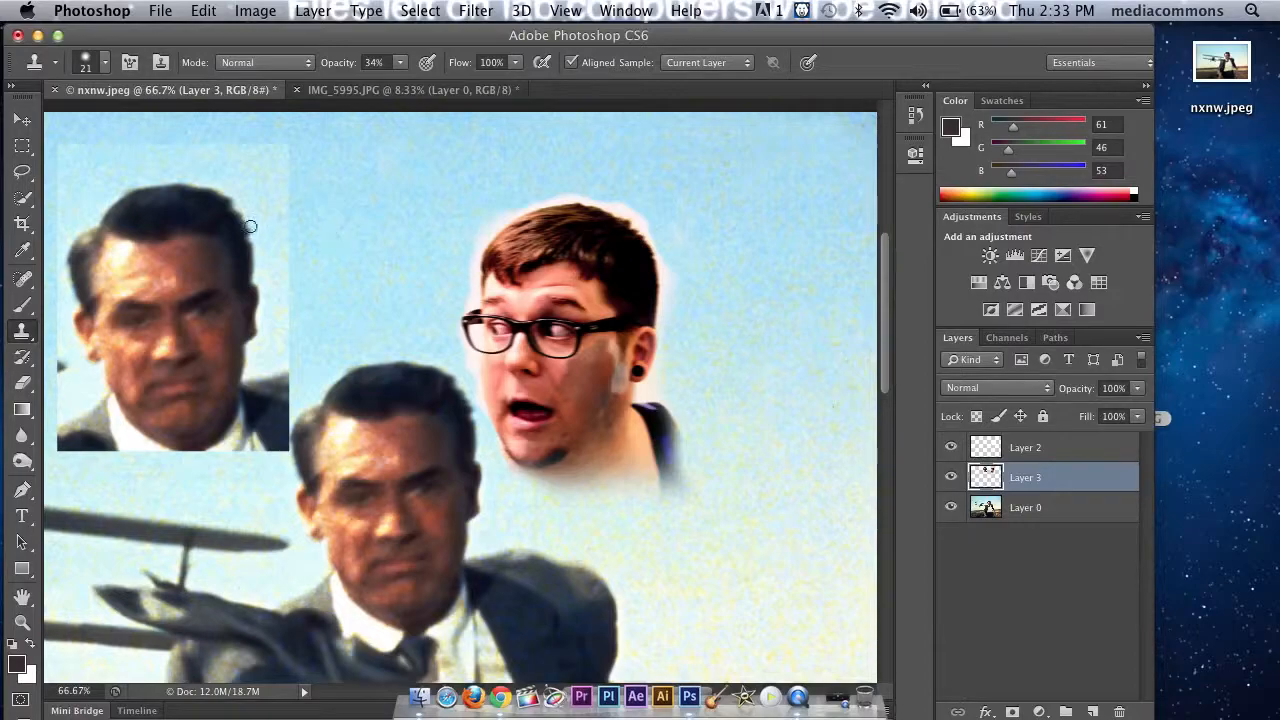
click(566, 376)
Step: Smooth the cloned patch's edge on the inner cheek below the glasses with the content-aware Spot Healing Brush
click(19, 281)
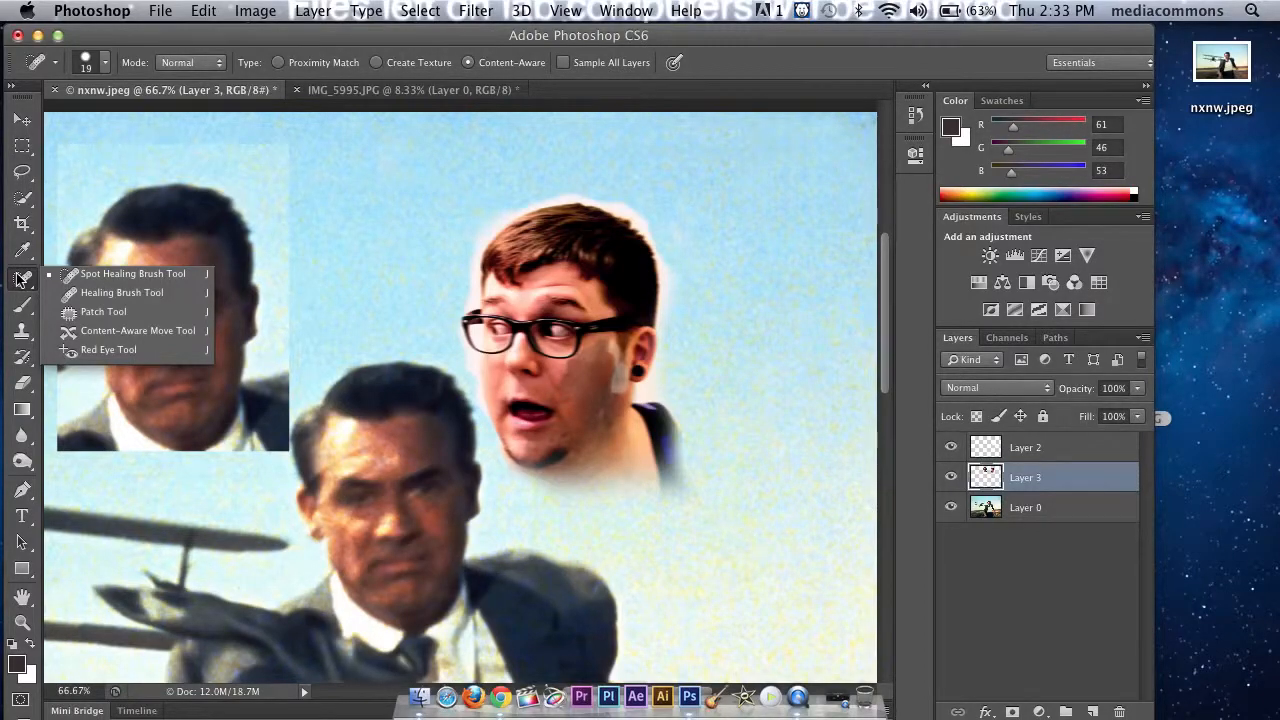
click(89, 272)
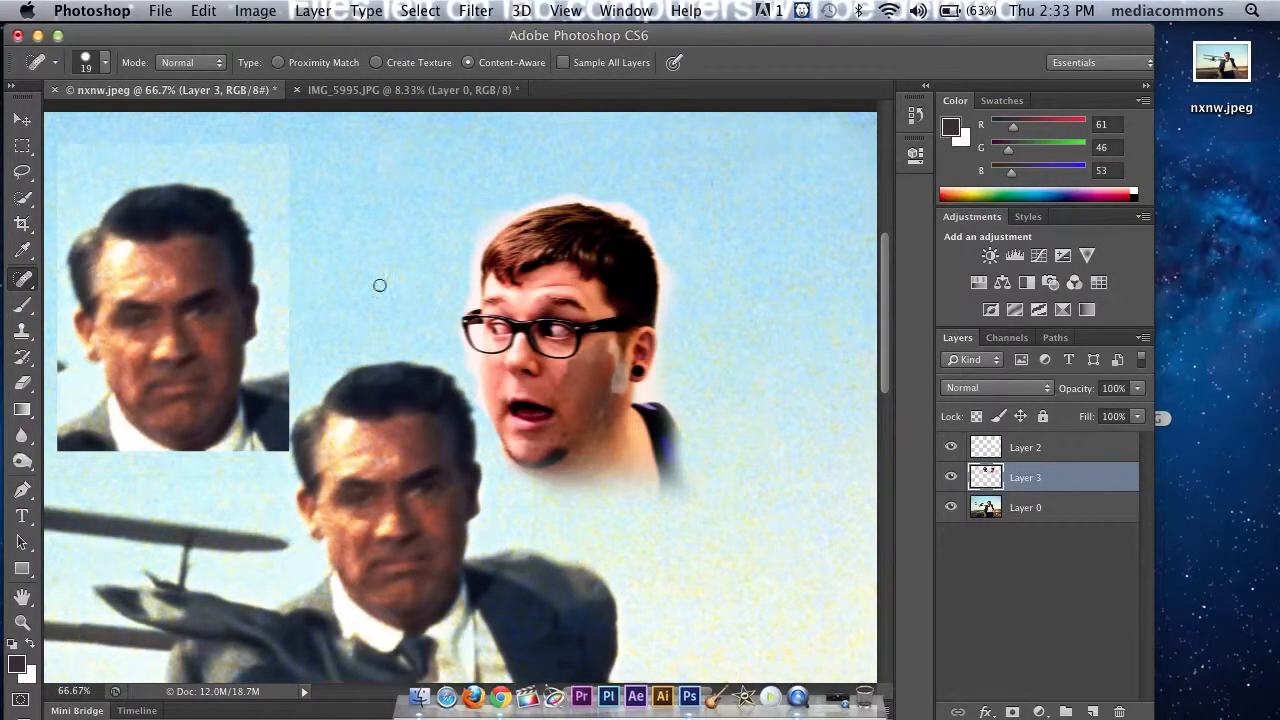
drag(549, 392, 560, 364)
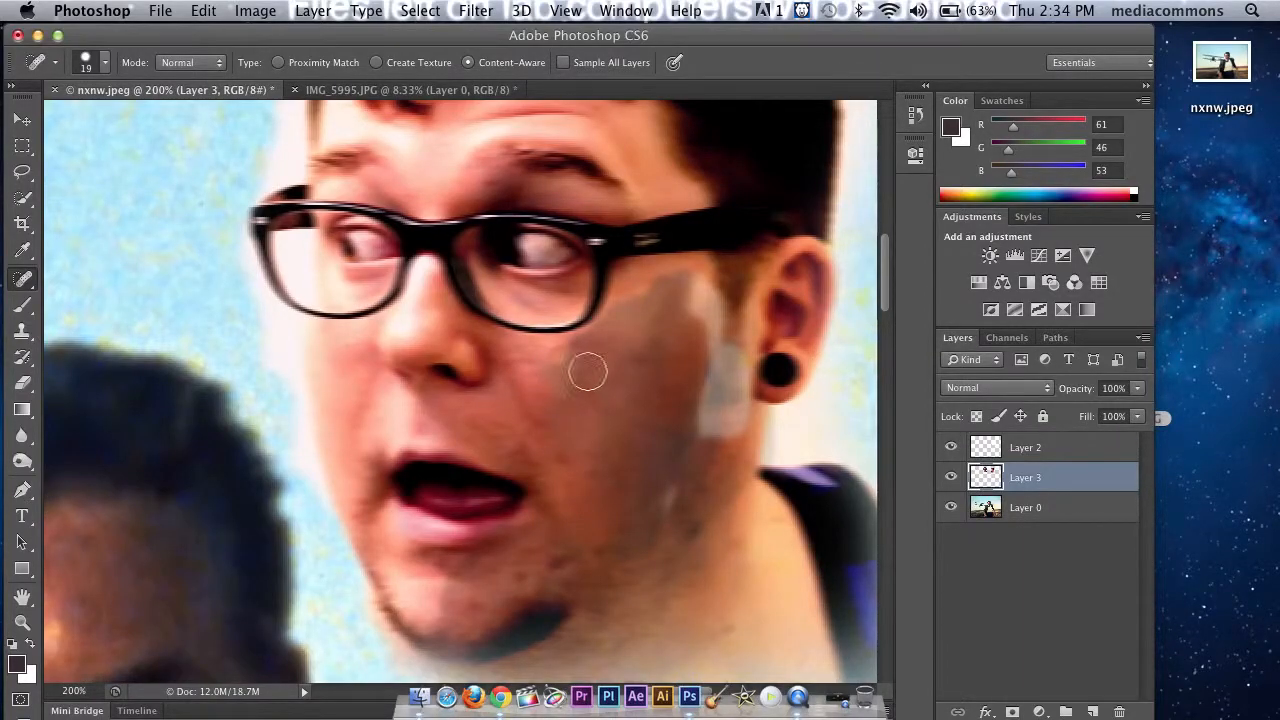
click(549, 365)
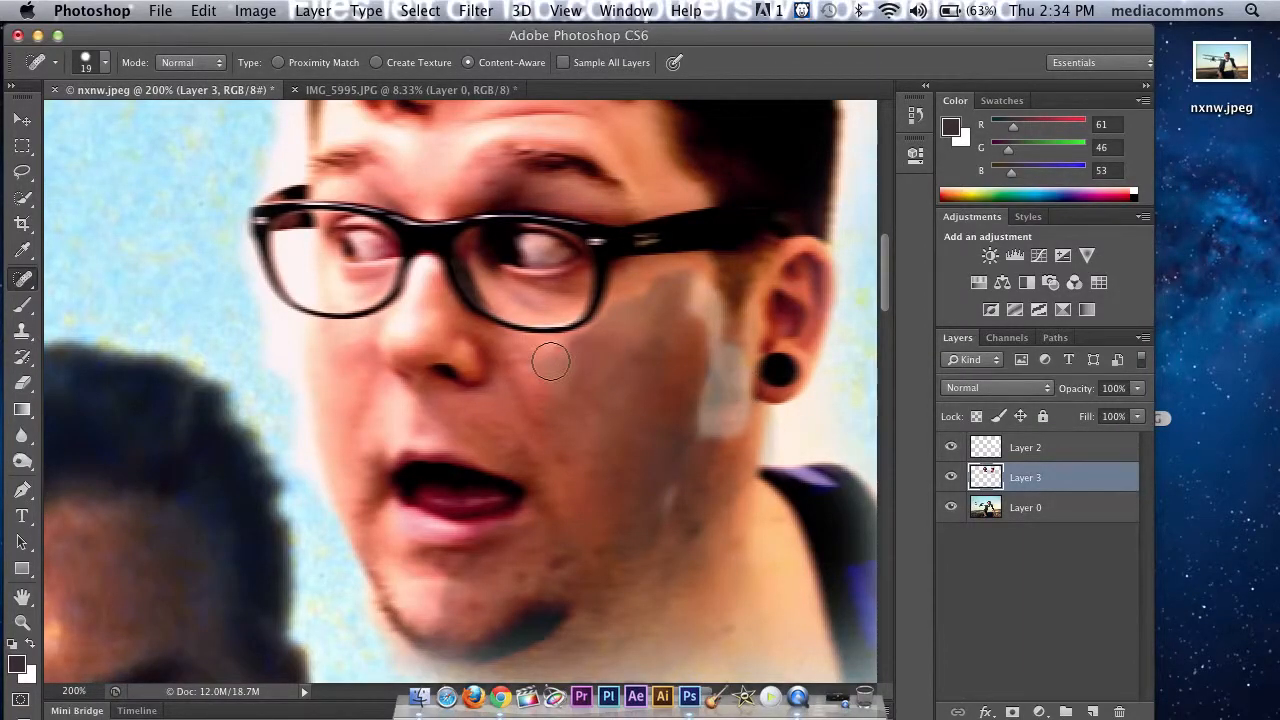
click(539, 369)
Step: Spot-heal the upper edge of the cloned patch beneath the glasses' temple arm, undoing the stray dab near the sideburn
click(632, 298)
click(657, 283)
click(688, 271)
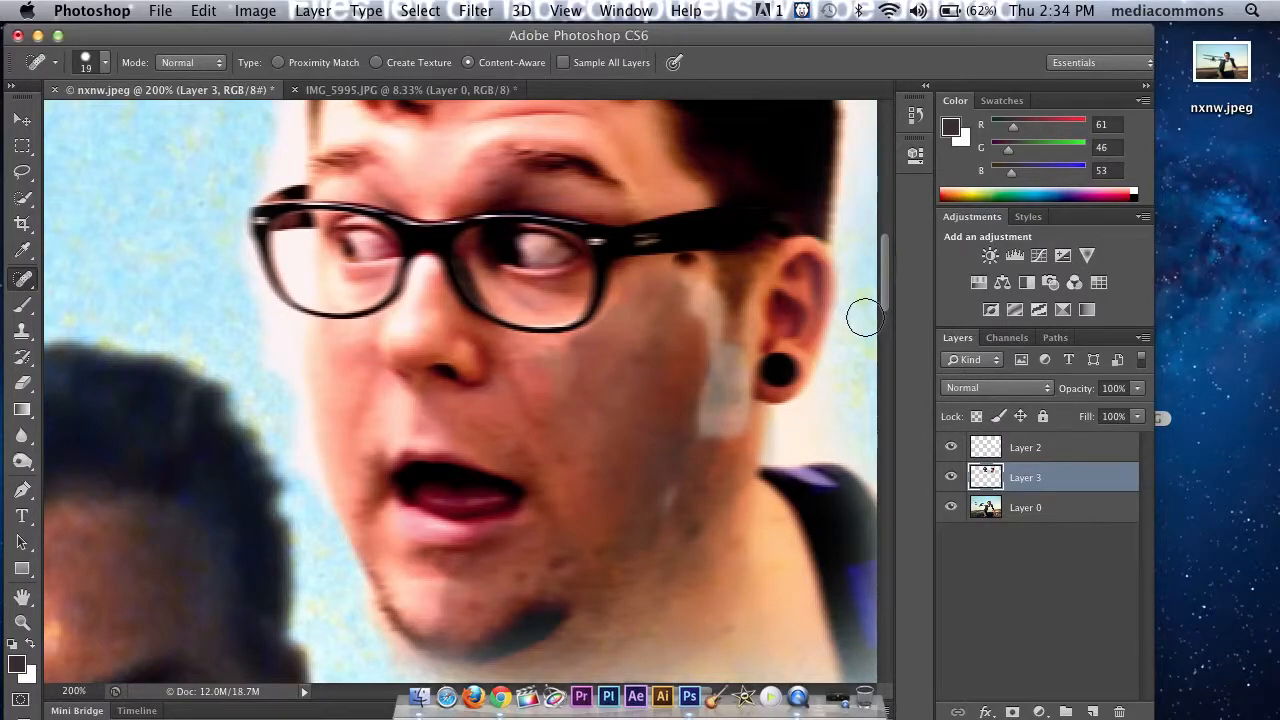
key(super+z)
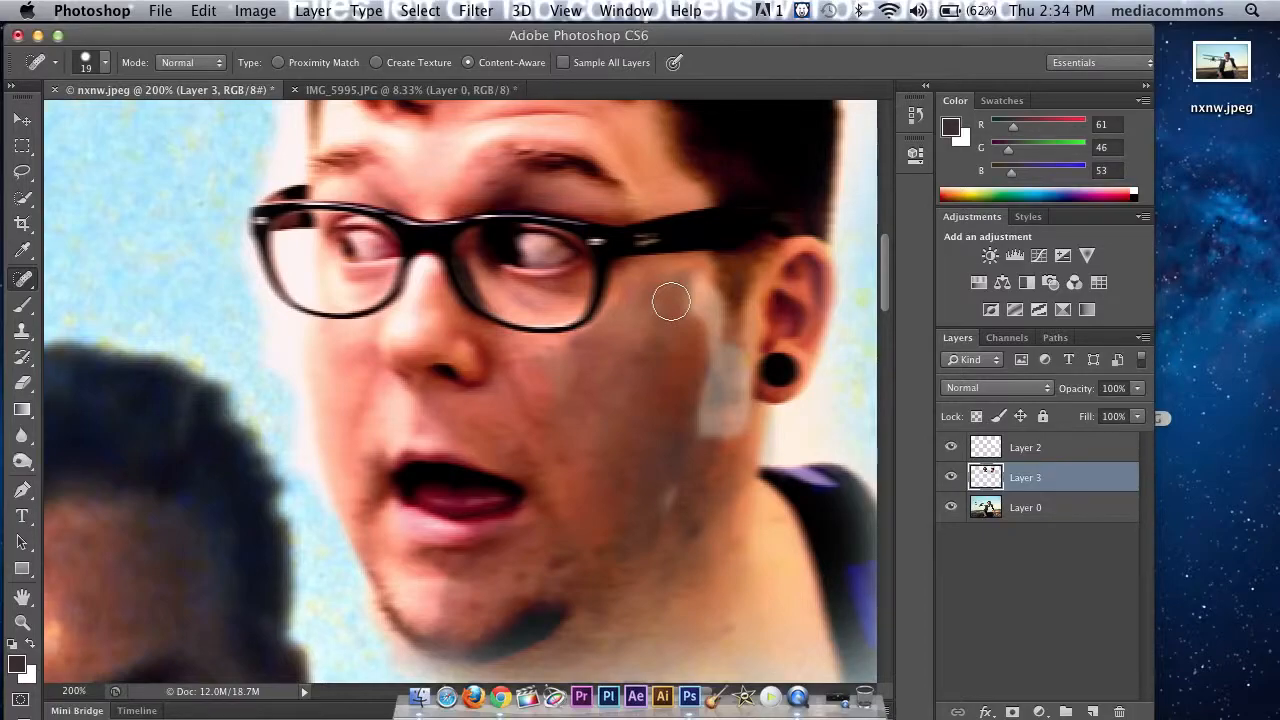
click(635, 288)
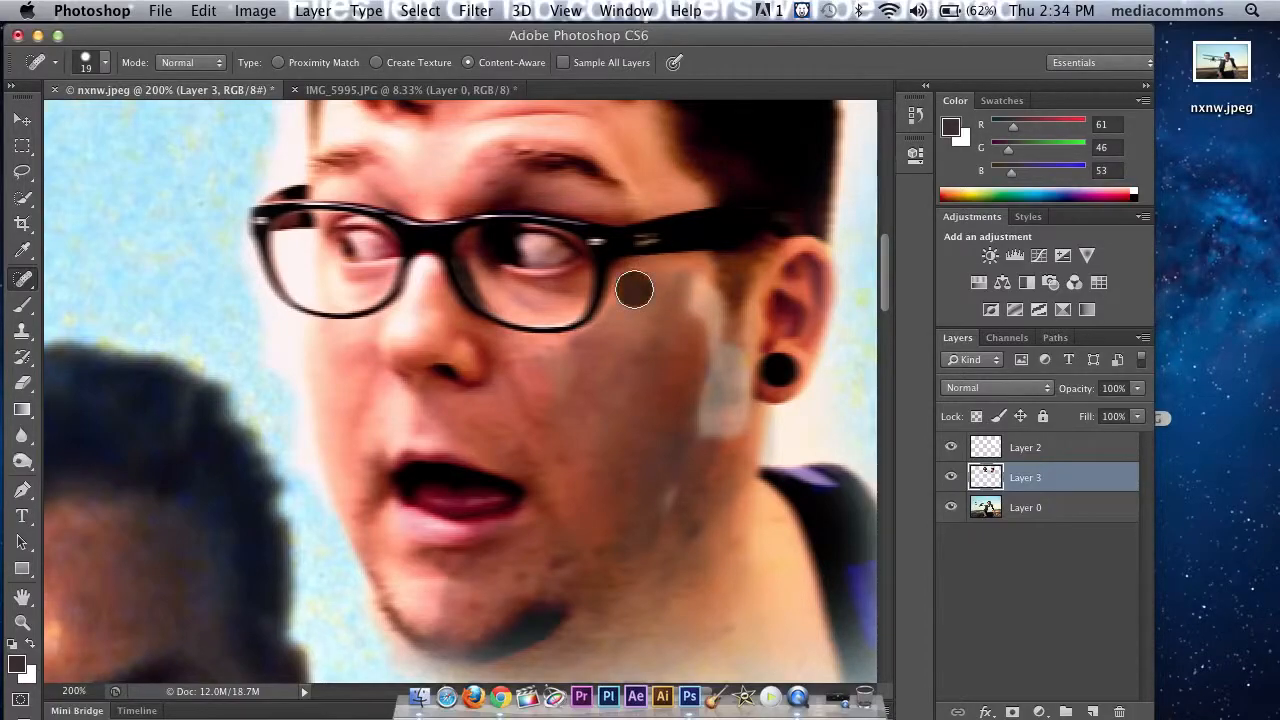
click(668, 280)
click(636, 290)
click(675, 293)
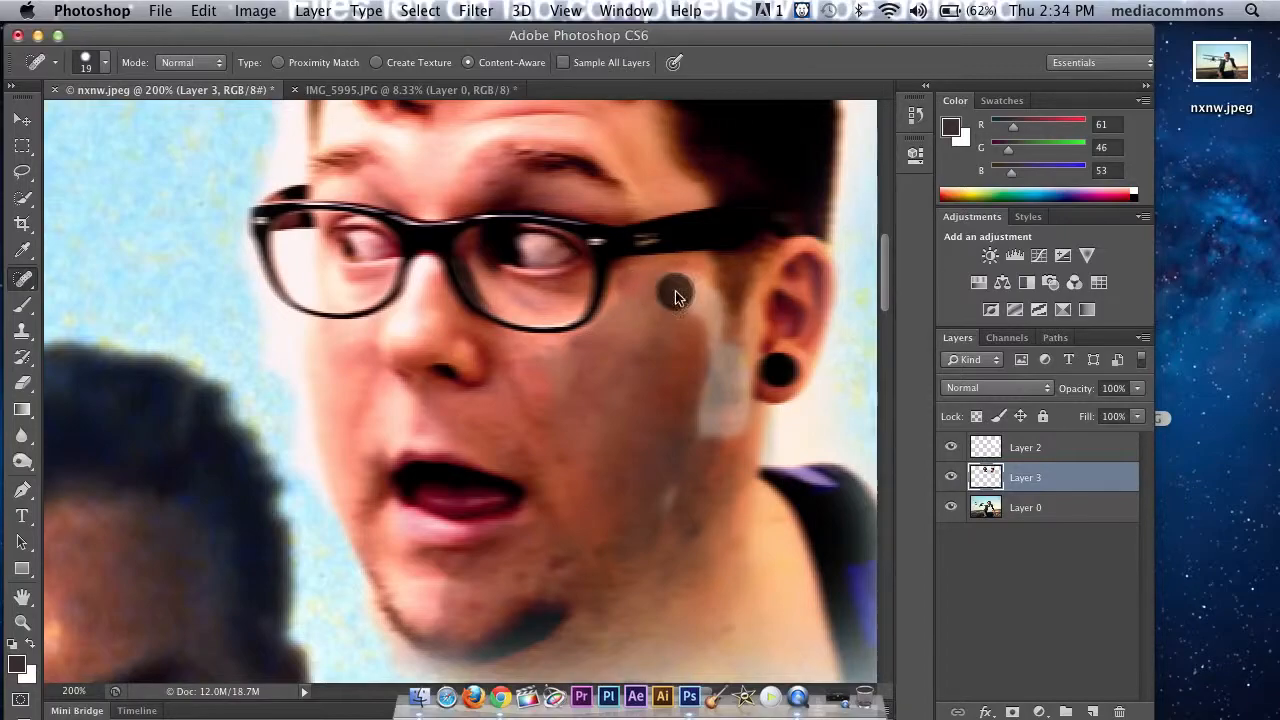
Step: Spot-heal the pale streaks in front of the ear and along the jaw of the cutout head
click(717, 395)
click(711, 428)
drag(711, 423, 713, 362)
drag(672, 508, 673, 487)
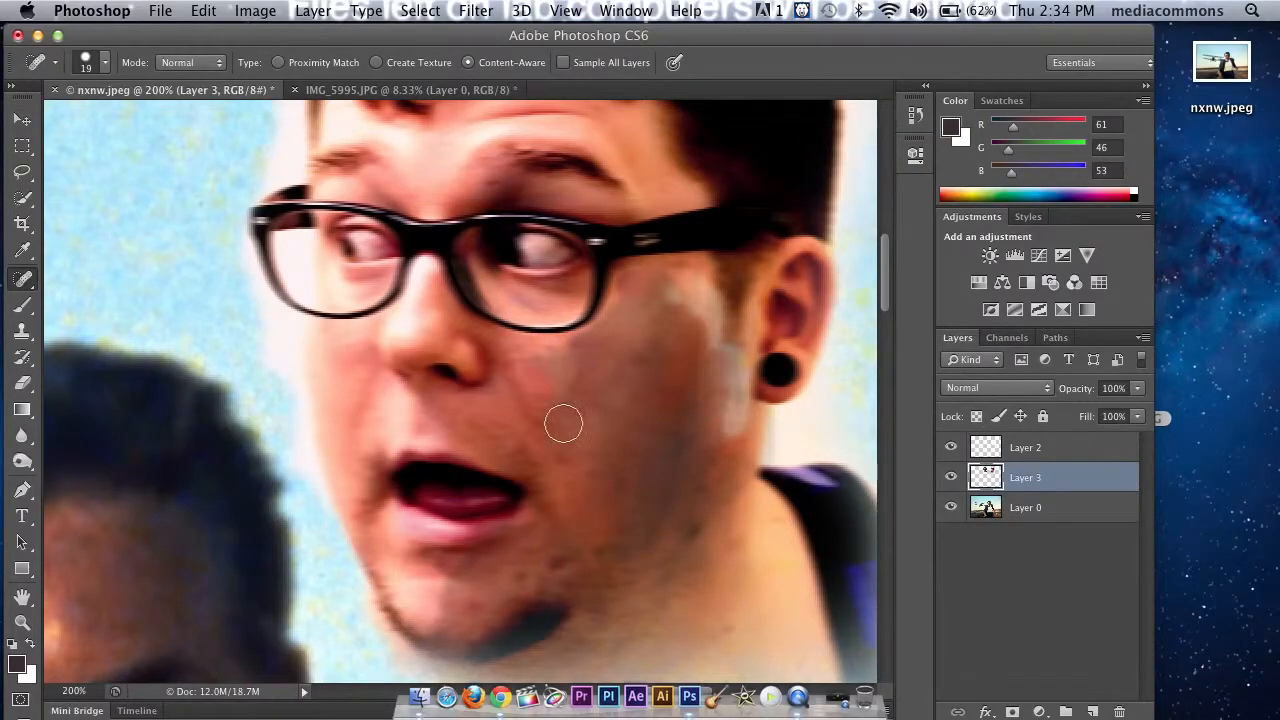
mouse_move(709, 321)
mouse_down()
mouse_move(689, 317)
mouse_move(682, 295)
mouse_up()
Step: Sample the copied suited man's cheek with the Healing Brush and blend that skin texture into the cutout head's cheek
scroll(398, 433, down, 3)
scroll(398, 433, left, 1)
click(26, 277)
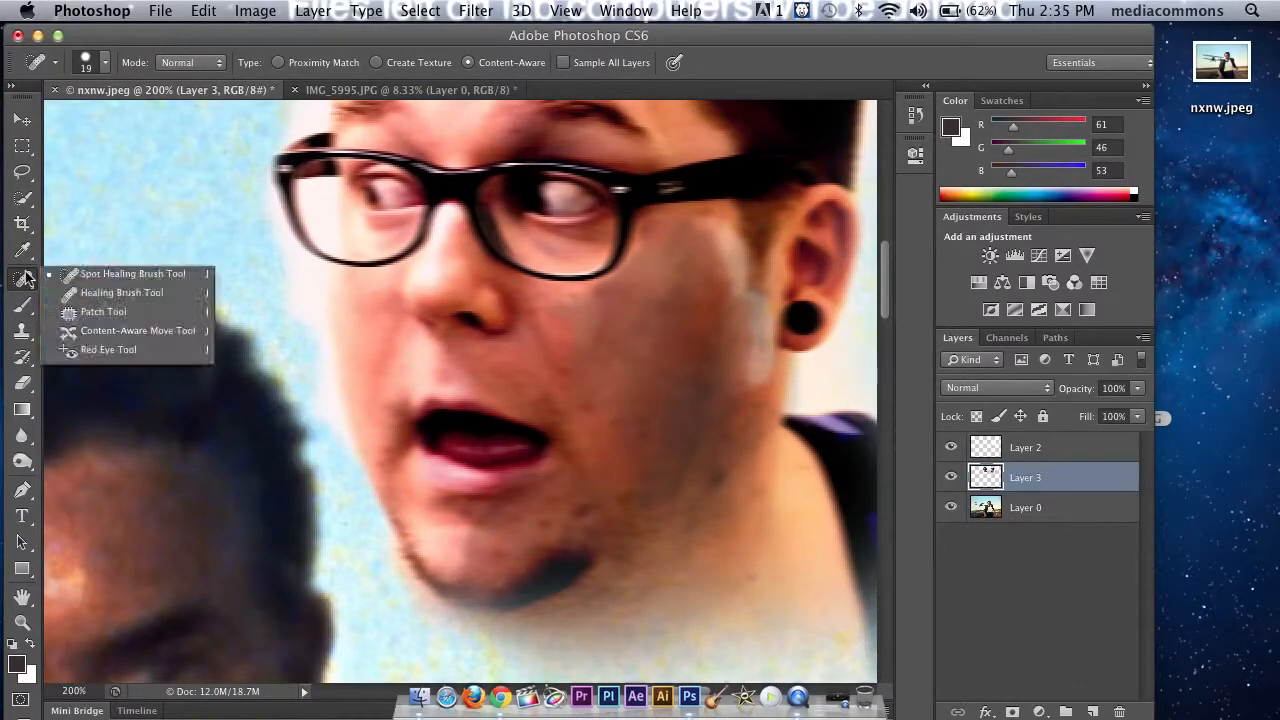
click(98, 296)
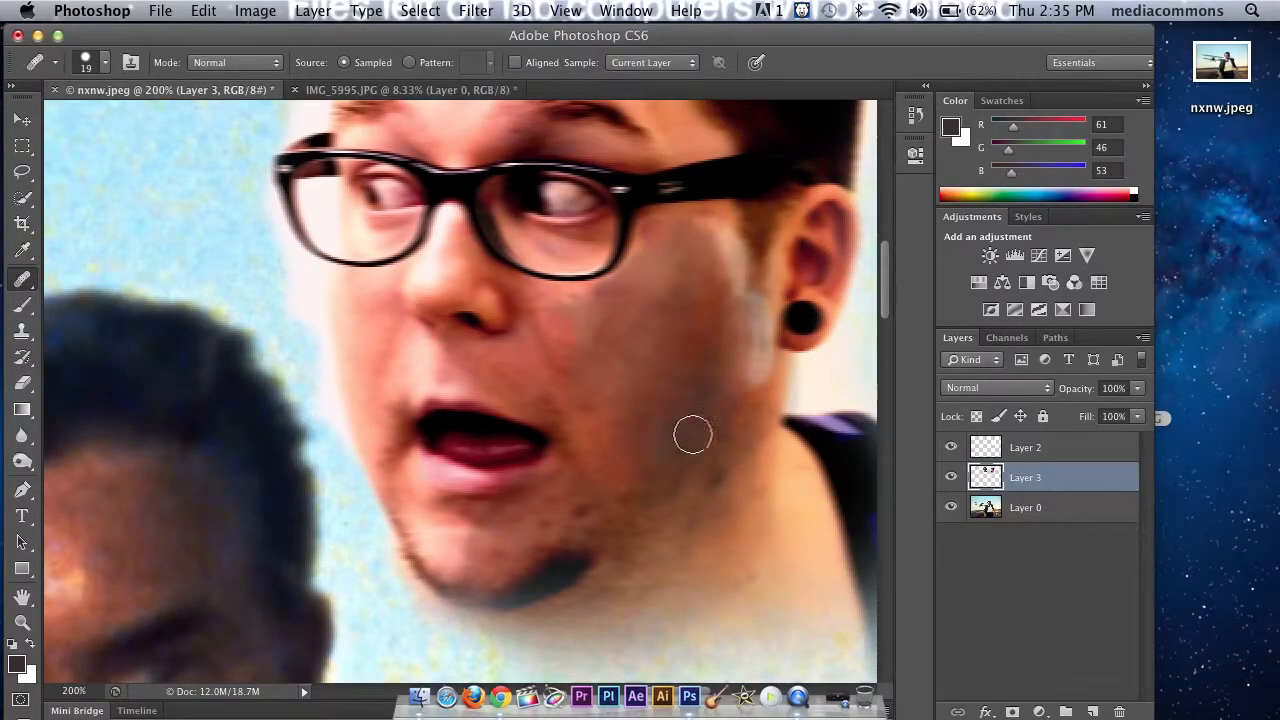
key(super+minus)
key(super+minus)
key(super+minus)
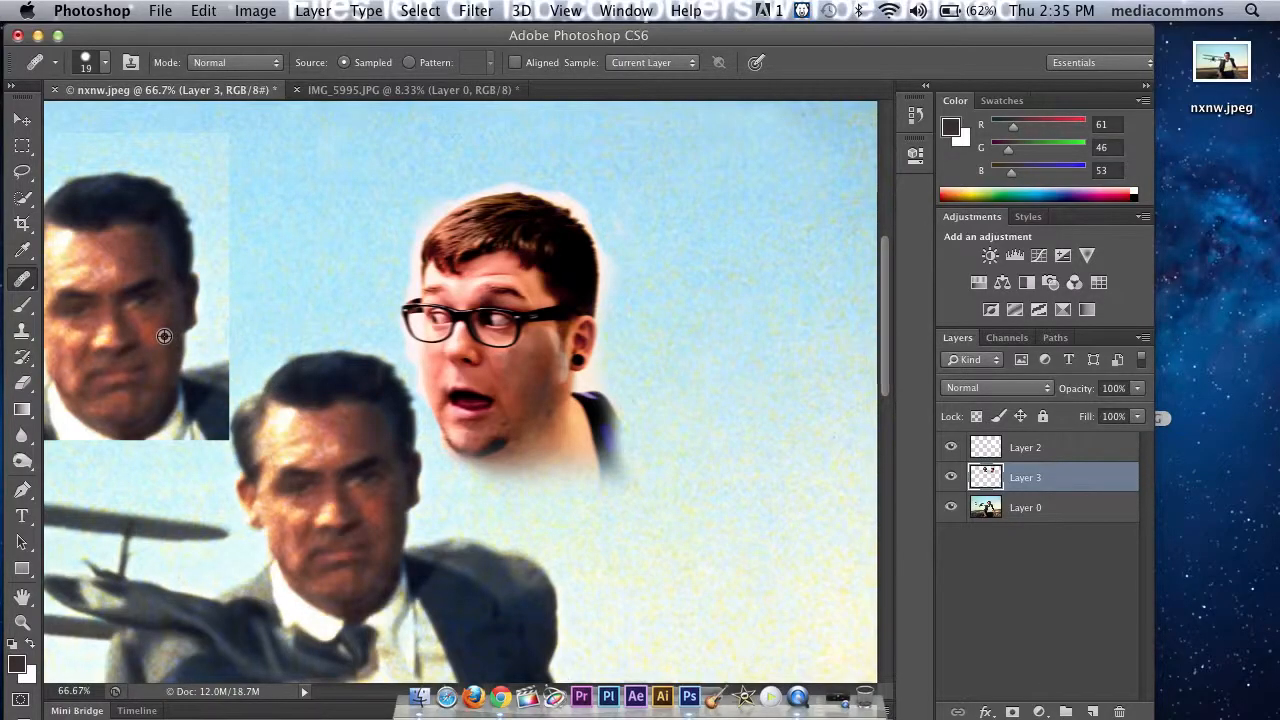
key(super+equal)
key(super+equal)
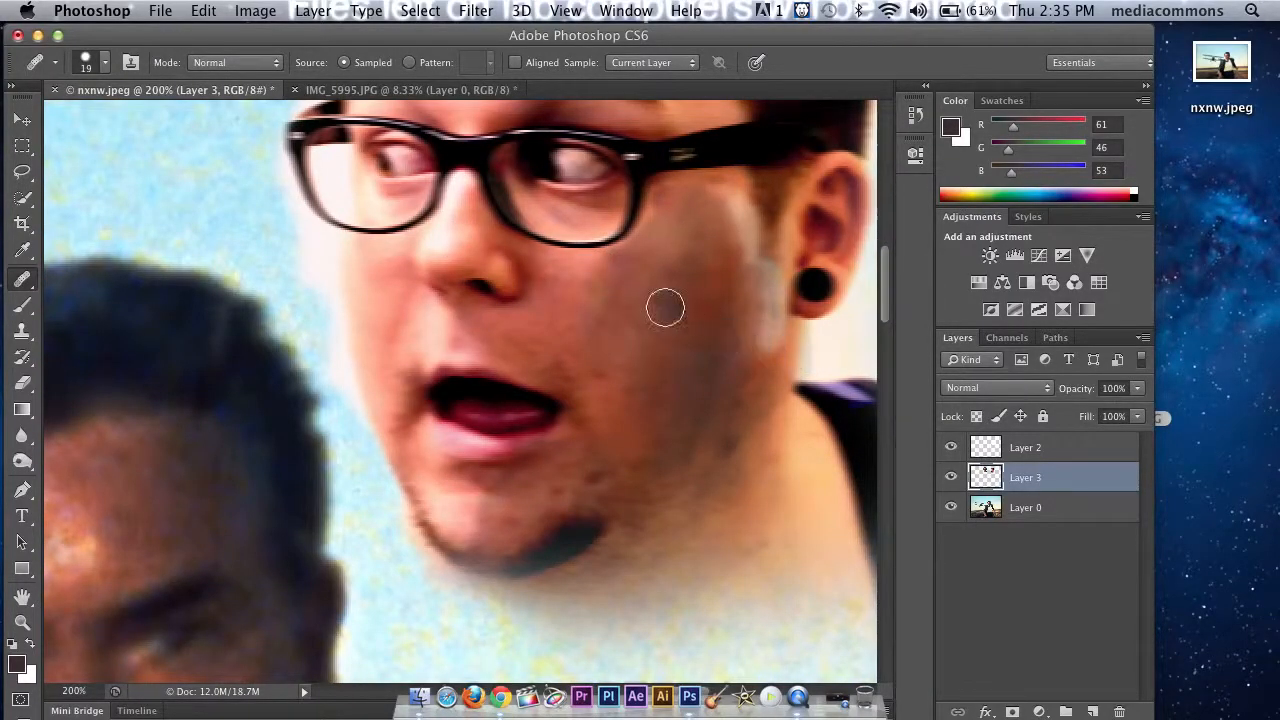
mouse_move(659, 231)
mouse_down()
mouse_move(662, 193)
mouse_move(649, 251)
mouse_up()
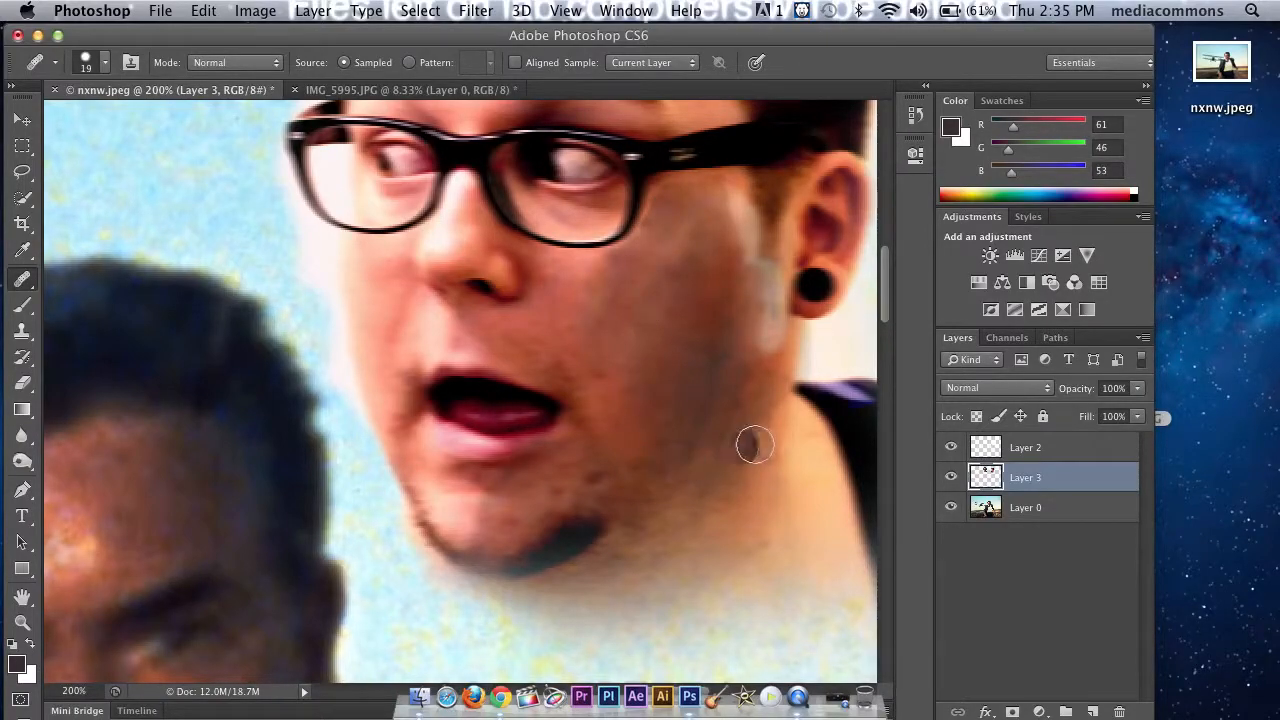
Step: Try a Warming Filter (85) photo filter at 77% density on Layer 3
key(ctrl+minus)
key(ctrl+minus)
key(ctrl+minus)
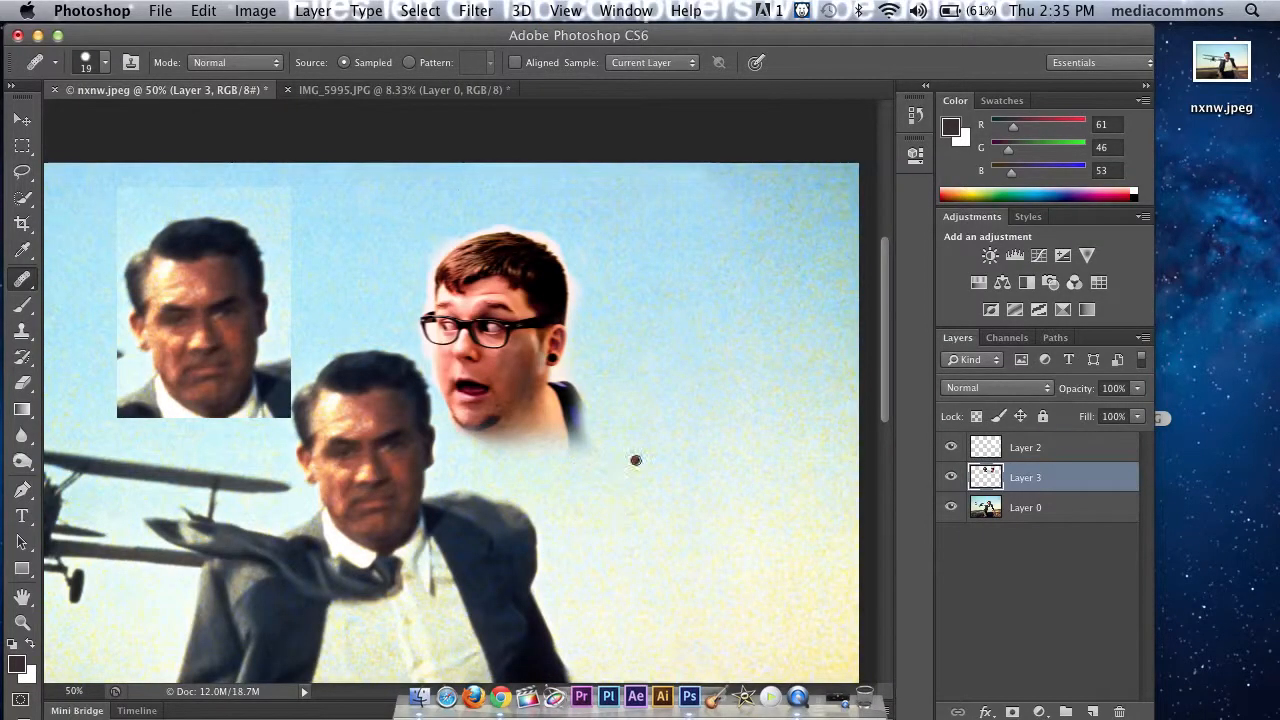
key(ctrl+minus)
key(ctrl+minus)
key(ctrl+plus)
key(ctrl+minus)
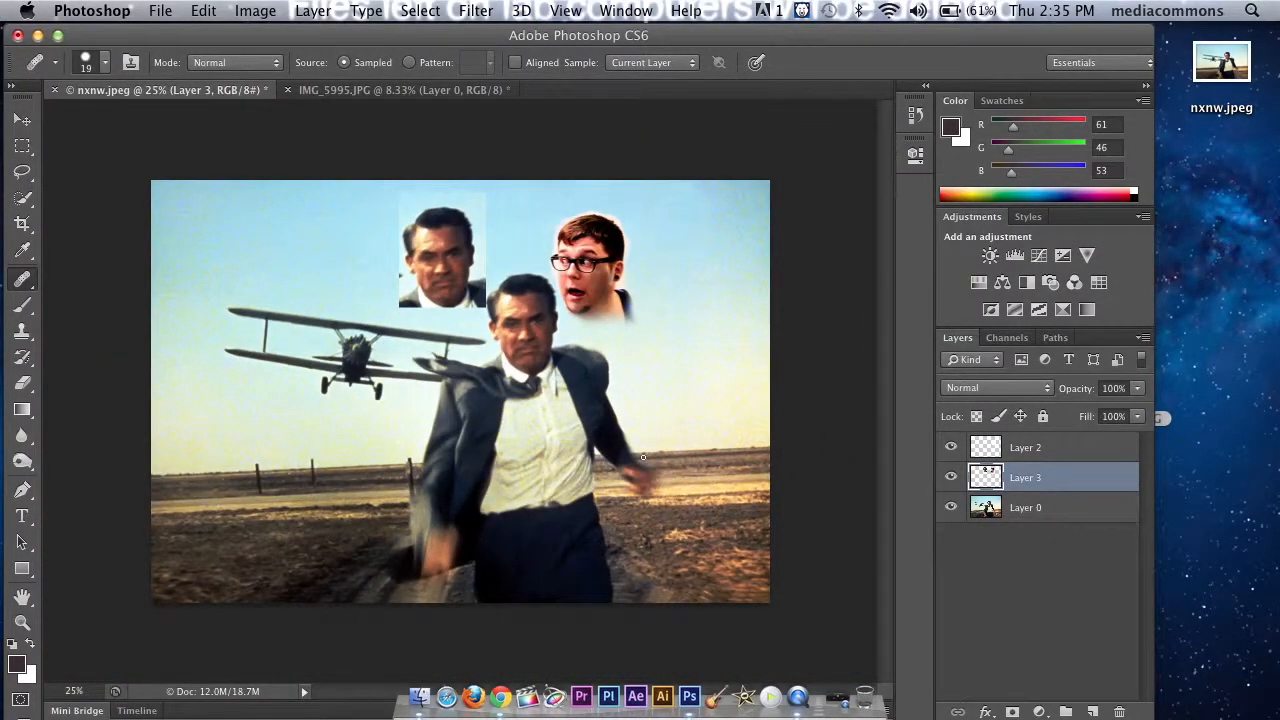
click(255, 11)
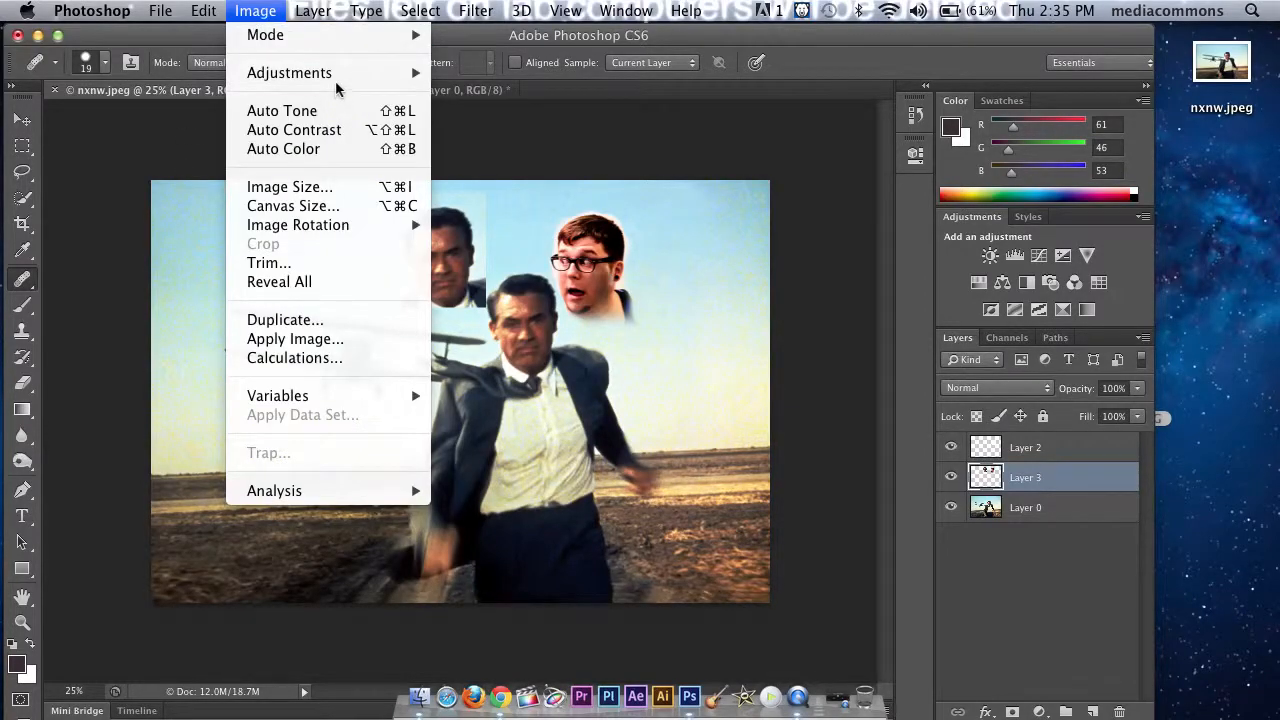
mouse_move(338, 78)
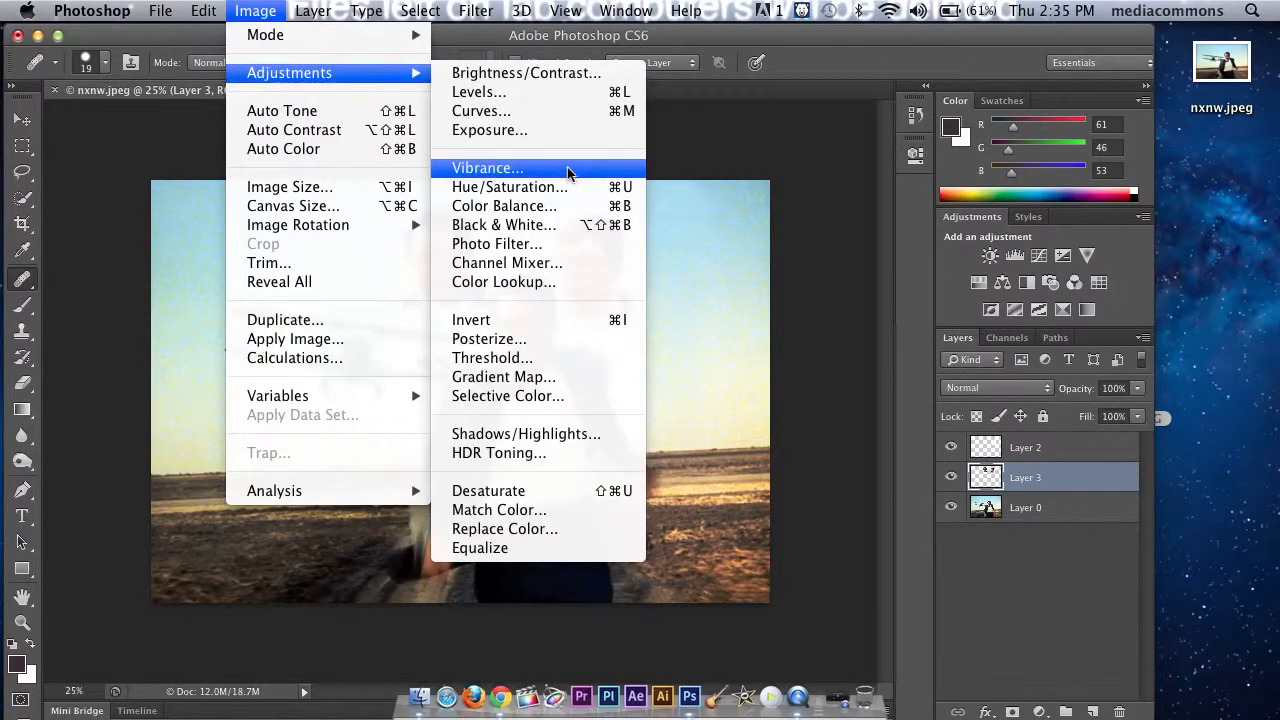
click(529, 250)
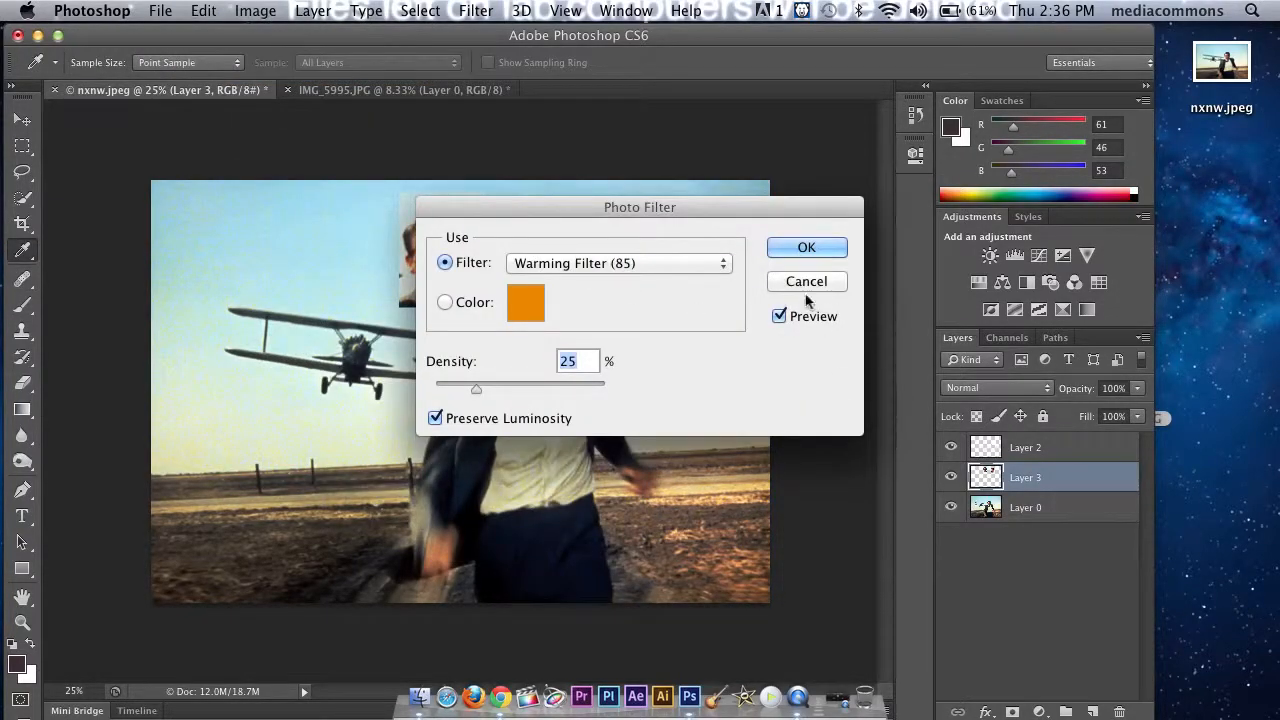
drag(544, 203, 824, 139)
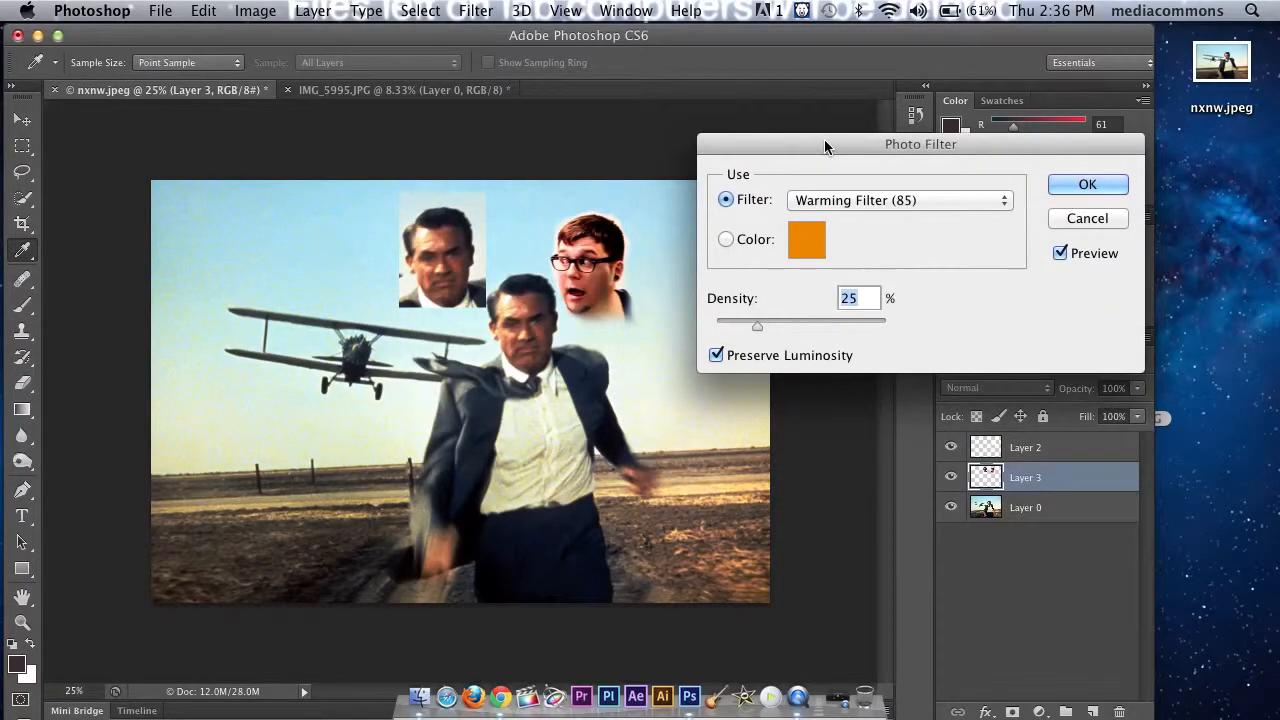
drag(757, 326, 847, 329)
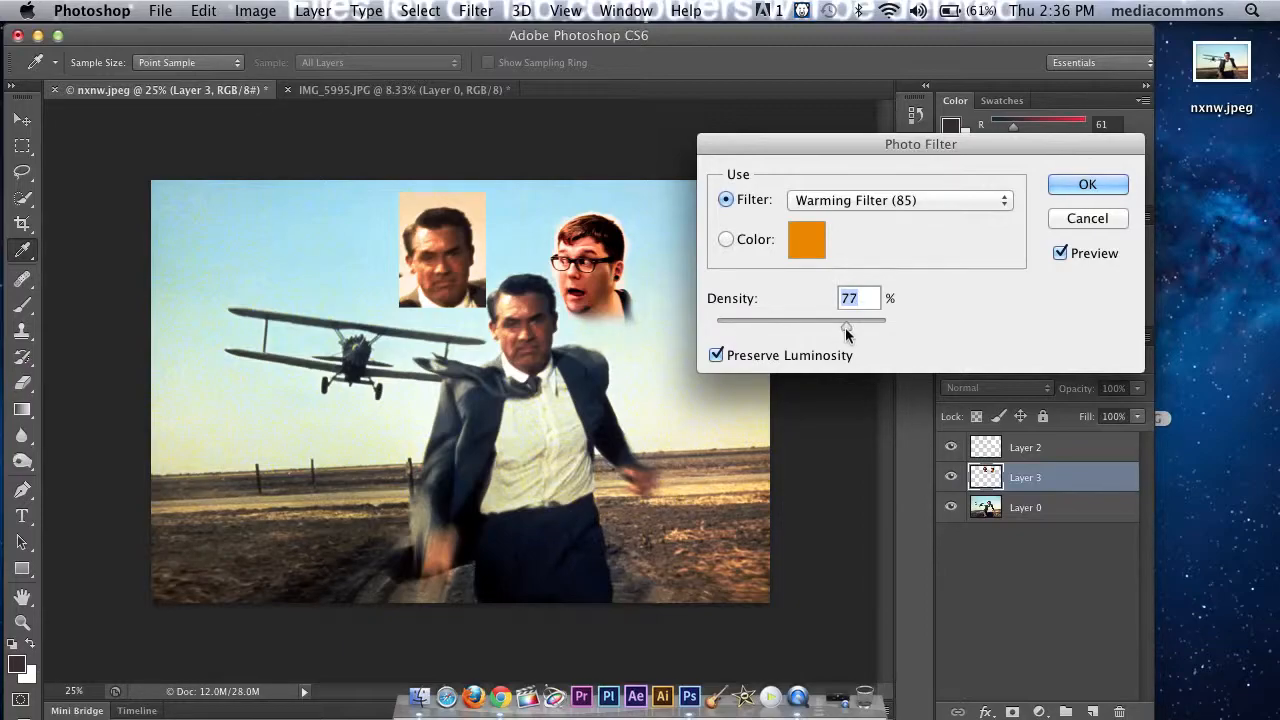
click(885, 208)
click(1072, 218)
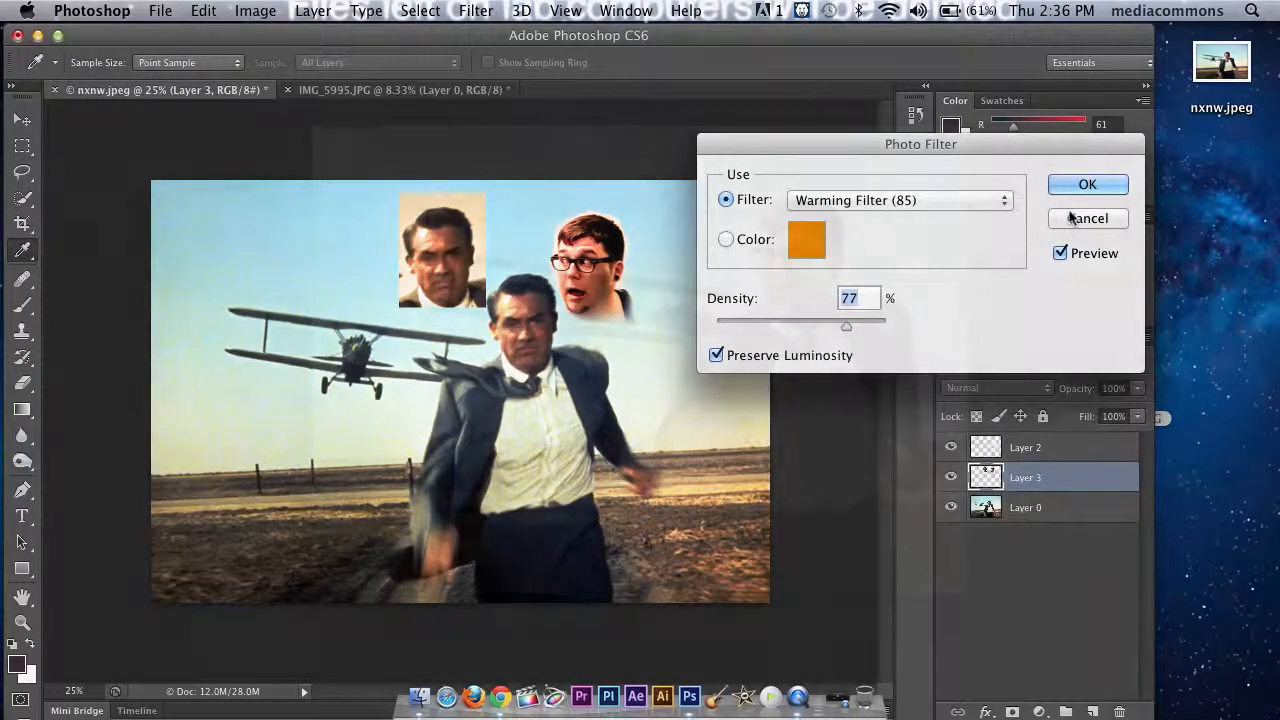